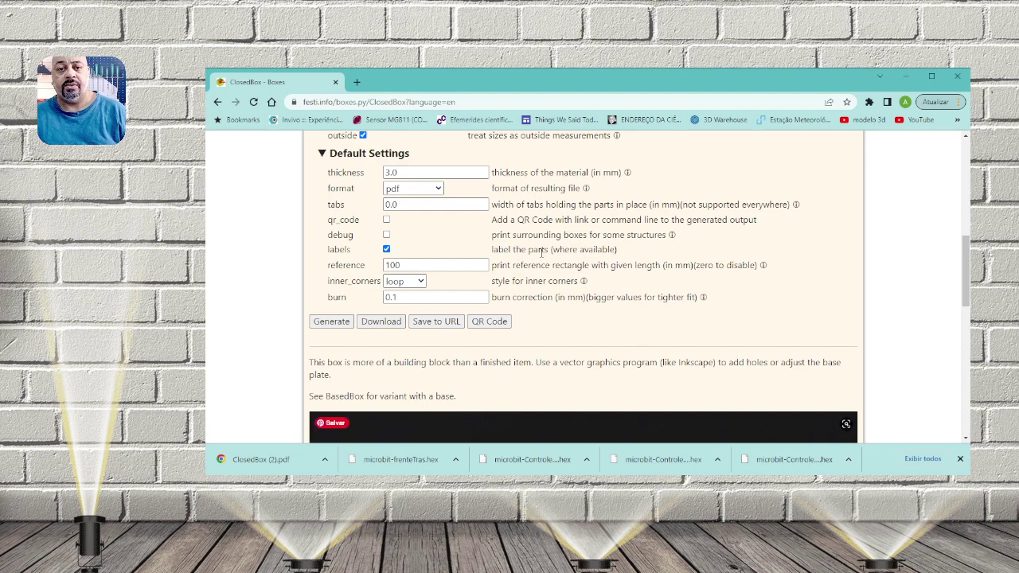
Step: Remove 'ClosedBox?language=en' from the URL to load festi.info/boxes.py/
scroll(573, 297, "up", 2)
scroll(574, 297, "up", 10)
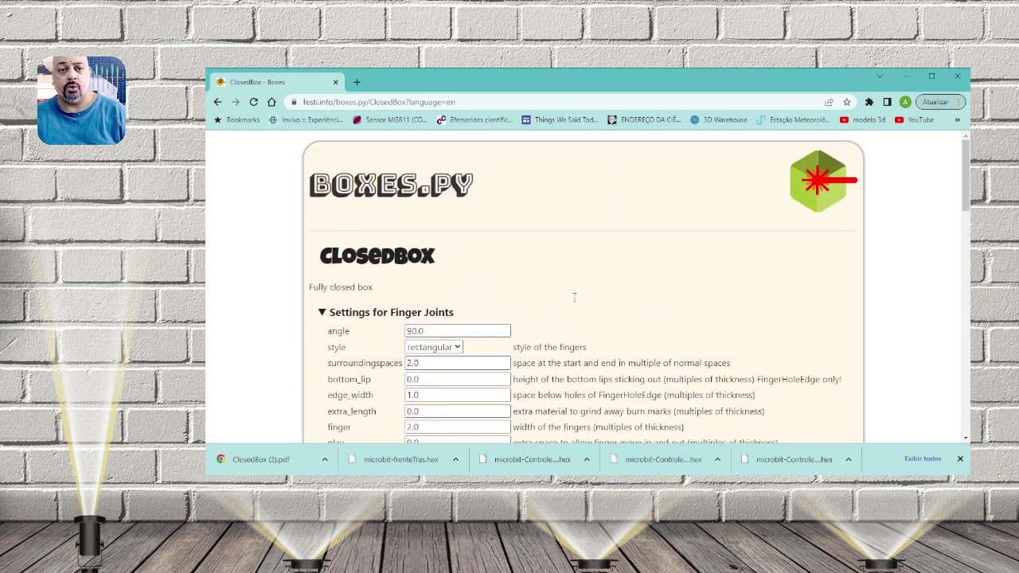
left_click(460, 99)
left_click(473, 102)
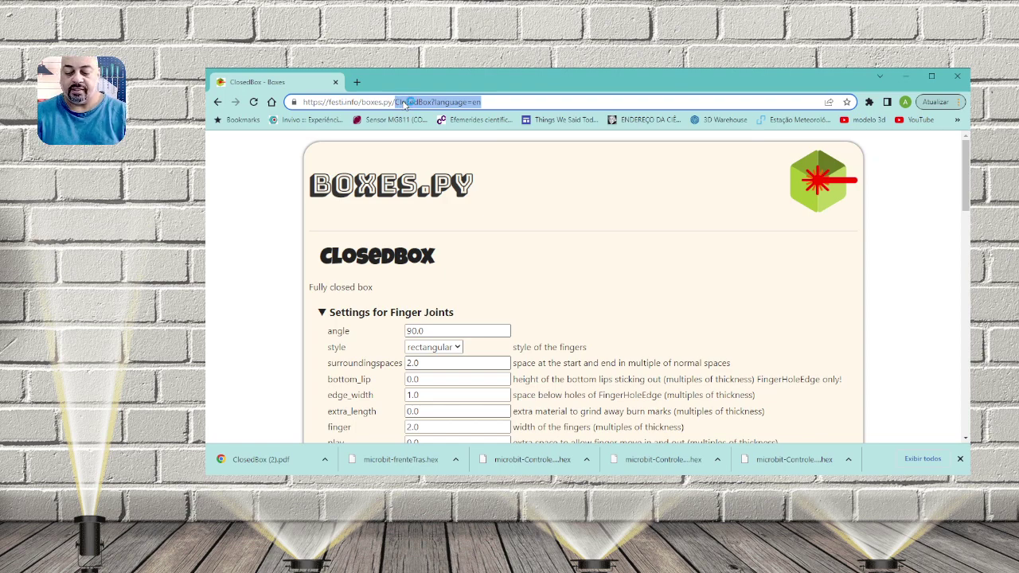
key("BackSpace")
key("Return")
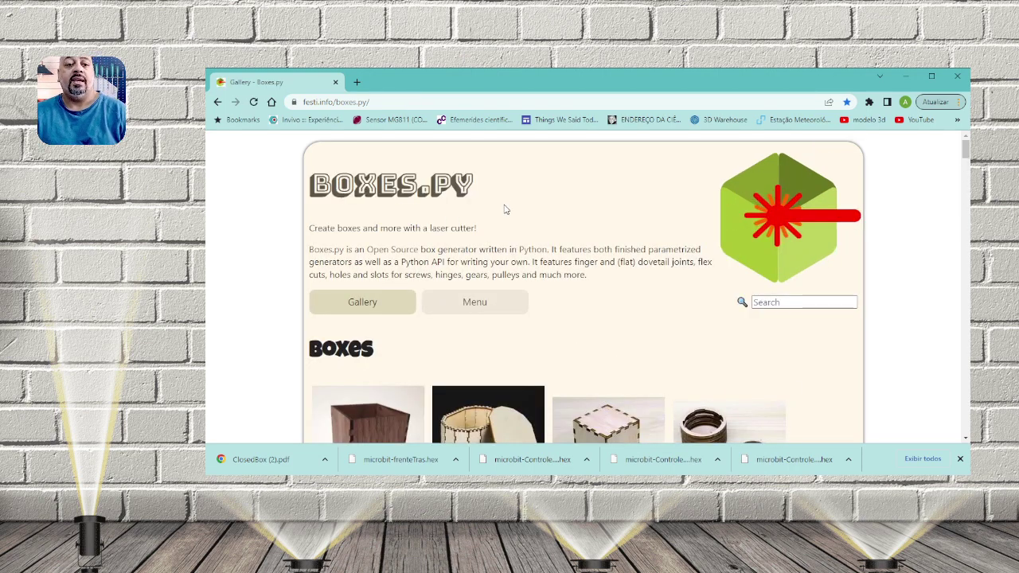
Step: Browse down through the example gallery and scroll back up to the top
scroll(504, 210, "down", 3)
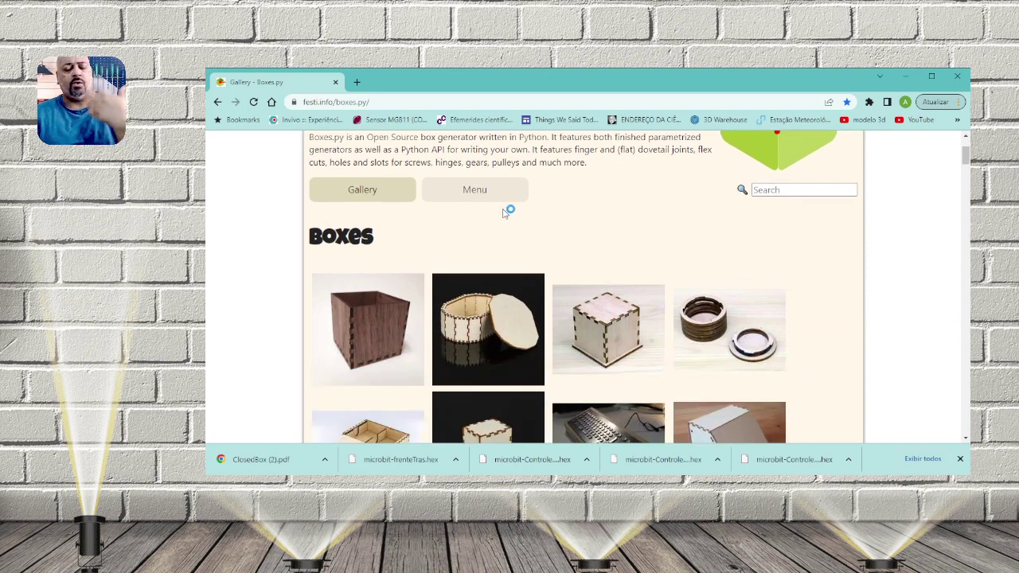
scroll(504, 213, "down", 2)
scroll(504, 213, "down", 2)
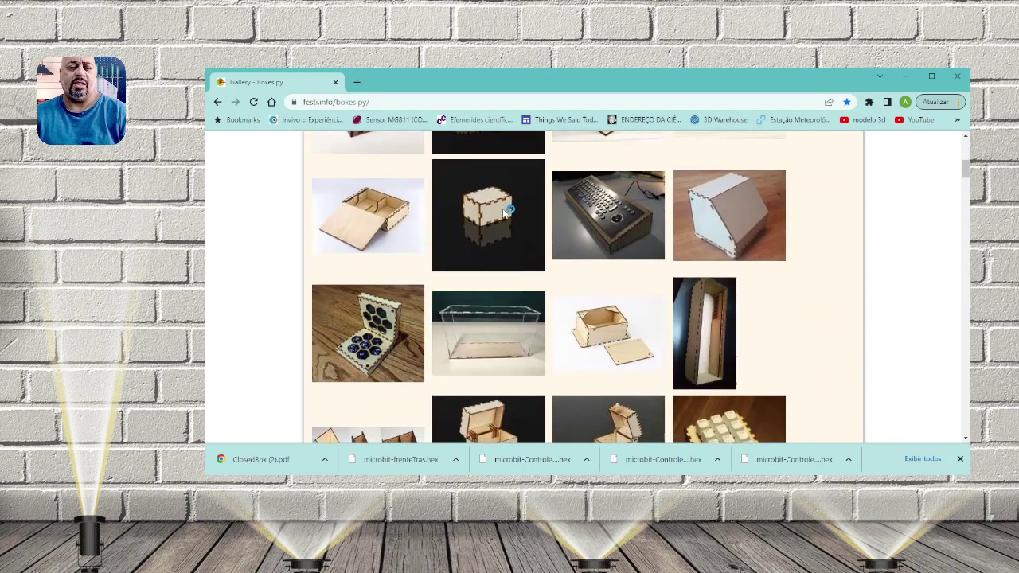
scroll(504, 214, "down", 3)
scroll(504, 213, "down", 3)
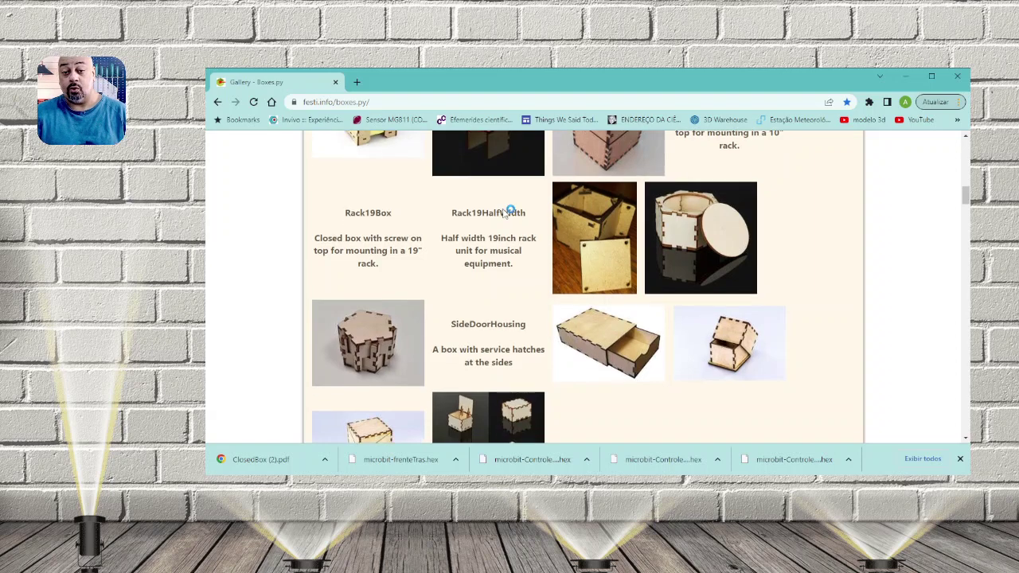
scroll(504, 213, "down", 5)
scroll(502, 214, "down", 1)
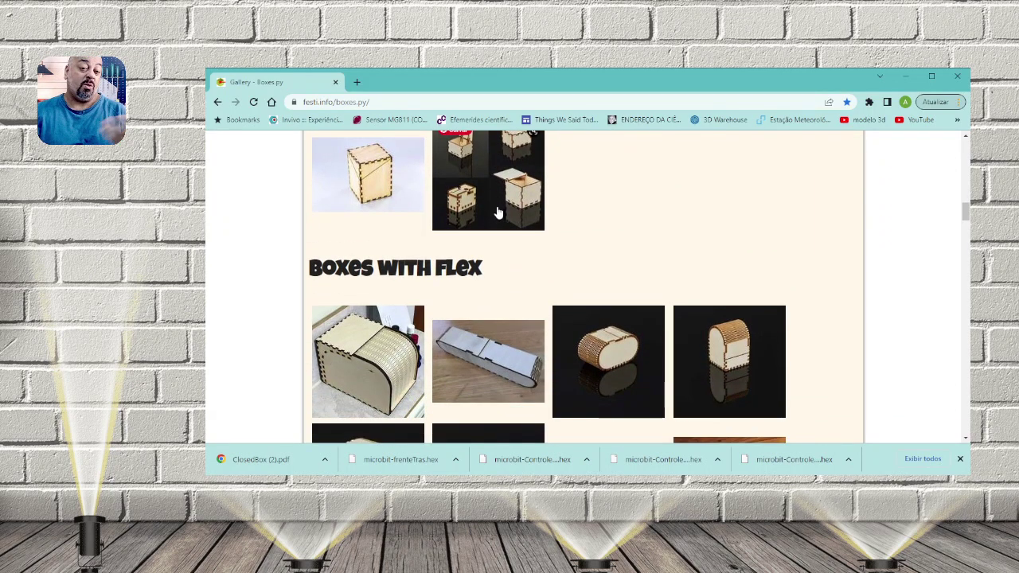
scroll(498, 213, "down", 5)
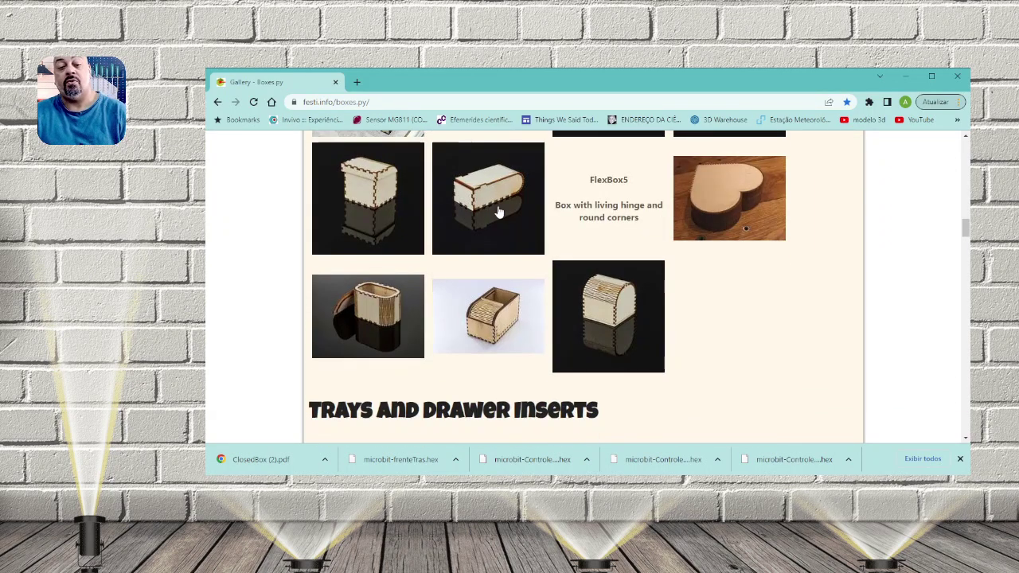
scroll(498, 212, "down", 2)
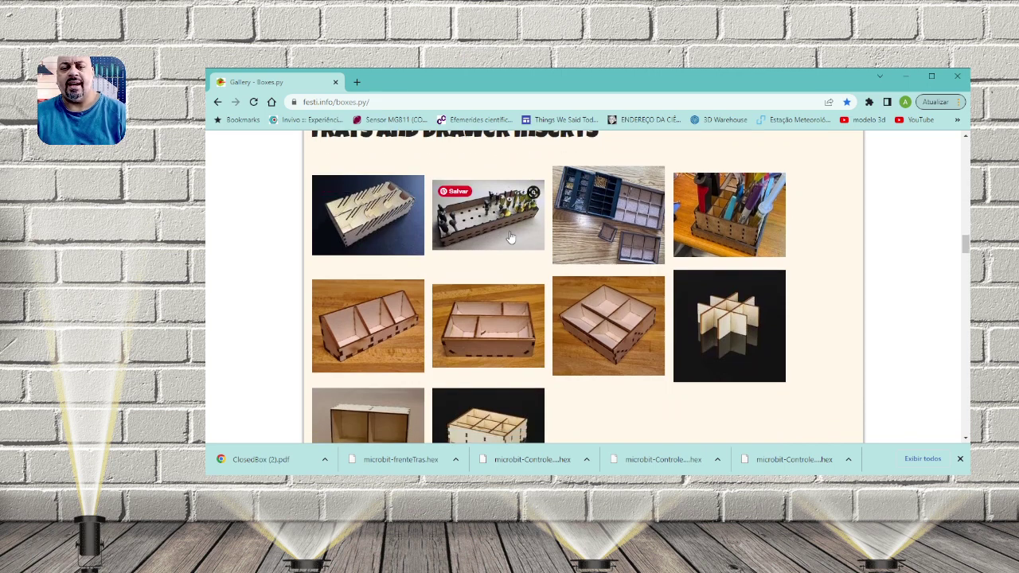
scroll(510, 236, "down", 4)
scroll(511, 236, "down", 2)
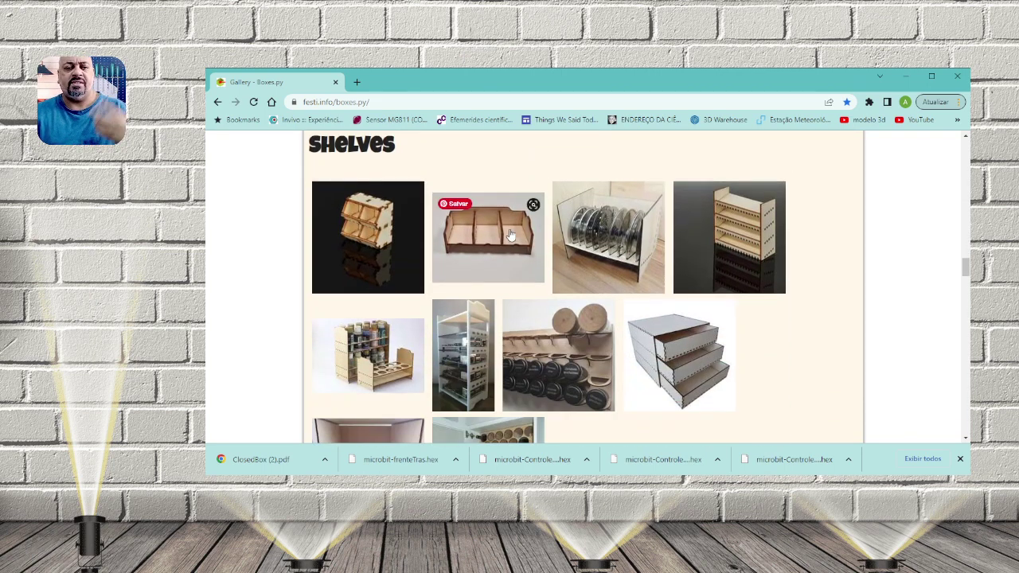
scroll(511, 237, "down", 1)
scroll(510, 236, "down", 3)
scroll(510, 237, "down", 1)
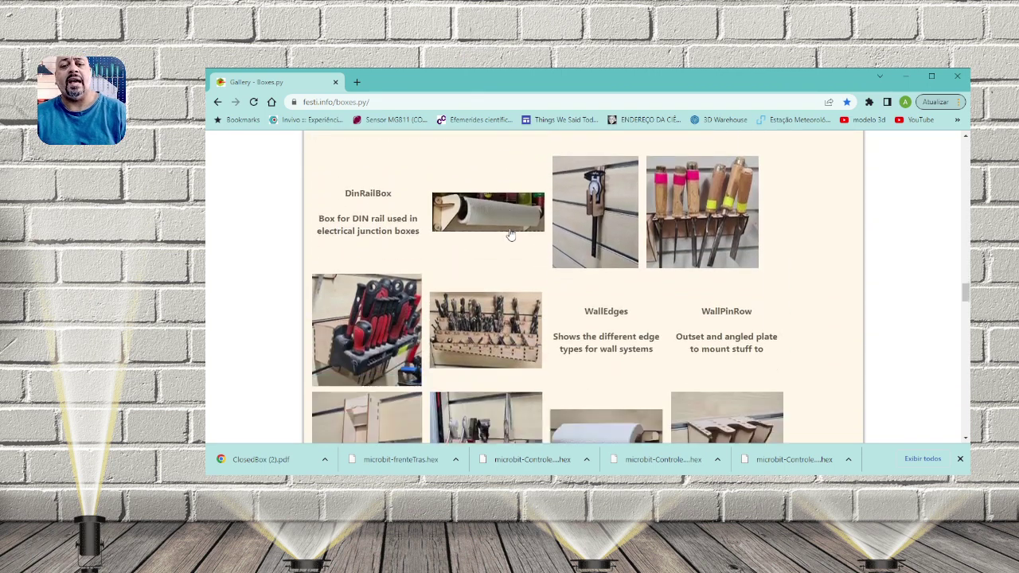
scroll(510, 236, "down", 1)
scroll(513, 230, "down", 3)
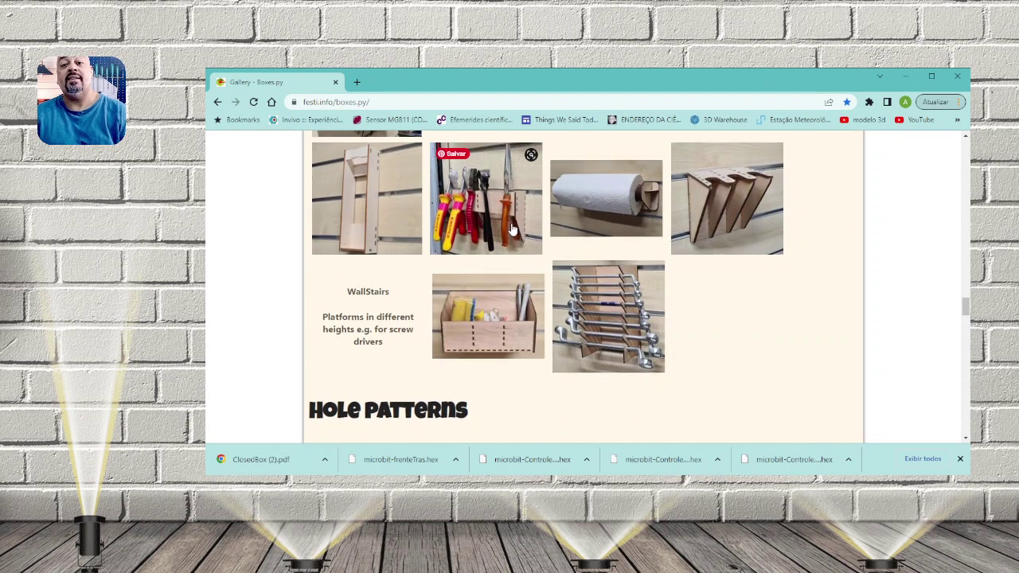
scroll(512, 231, "down", 3)
scroll(513, 231, "down", 1)
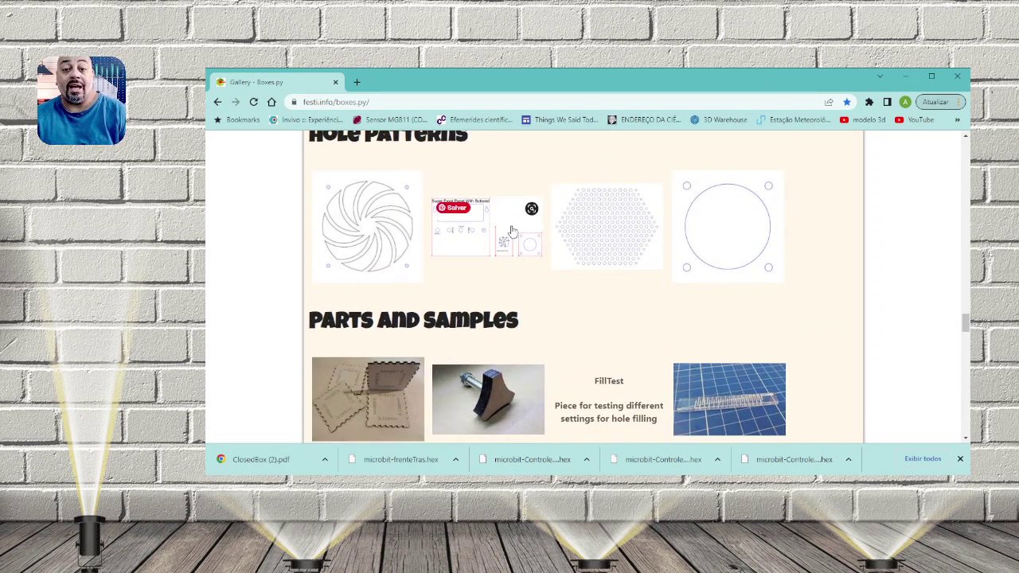
scroll(512, 230, "down", 5)
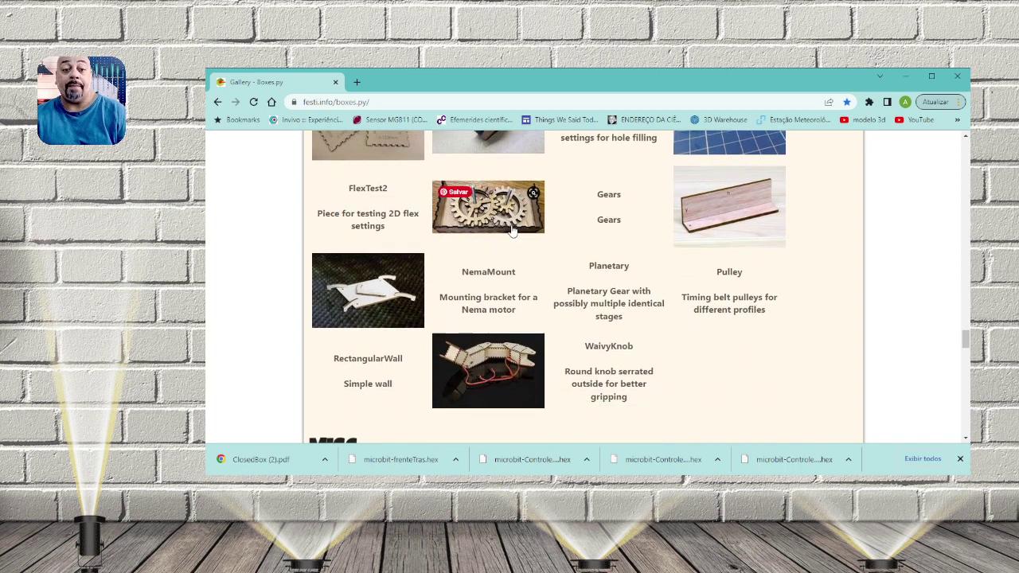
scroll(511, 230, "down", 3)
scroll(511, 230, "down", 2)
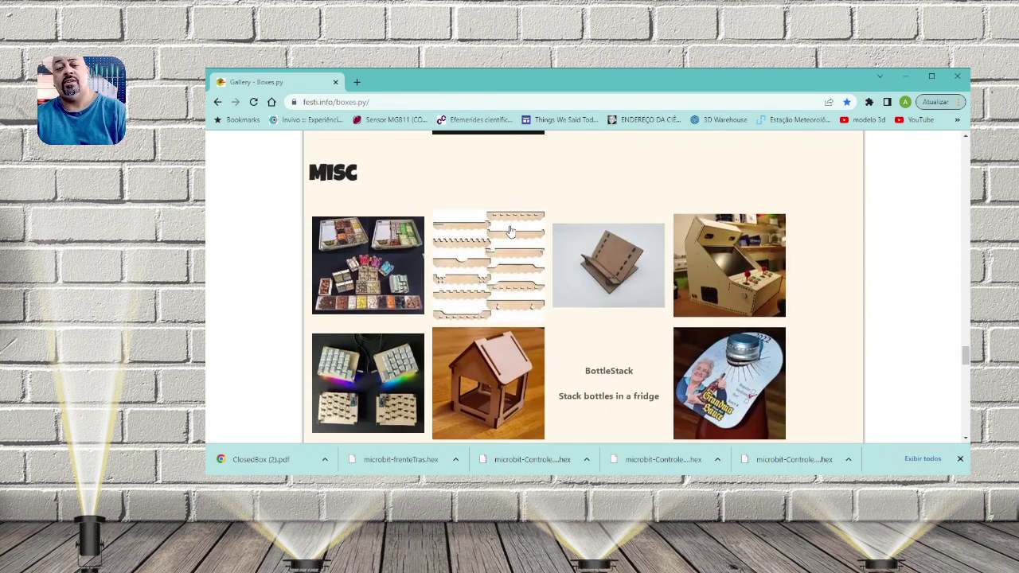
scroll(481, 237, "up", 3)
scroll(502, 241, "down", 4)
scroll(502, 241, "down", 3)
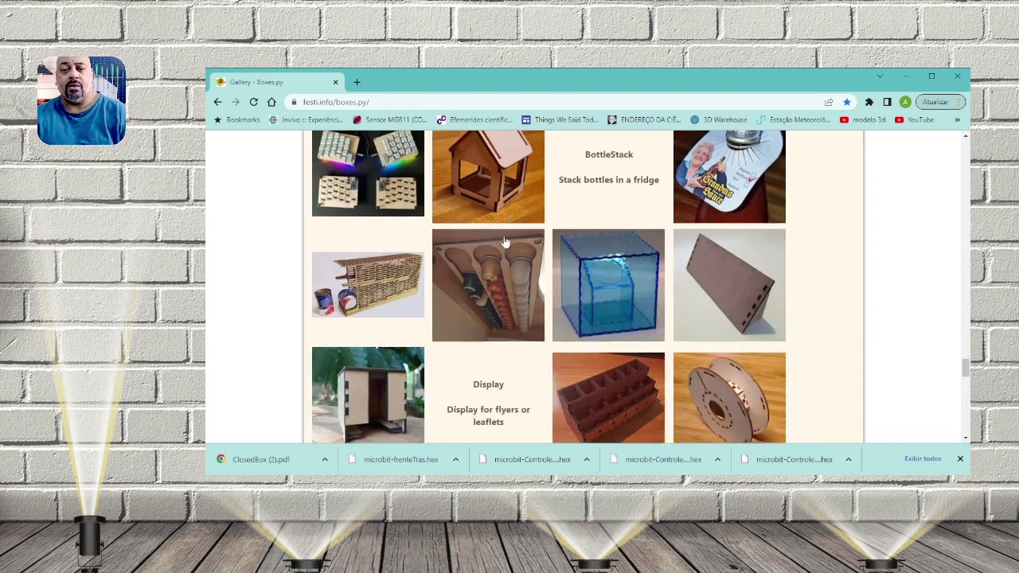
scroll(502, 241, "down", 3)
scroll(503, 240, "down", 2)
scroll(504, 240, "down", 2)
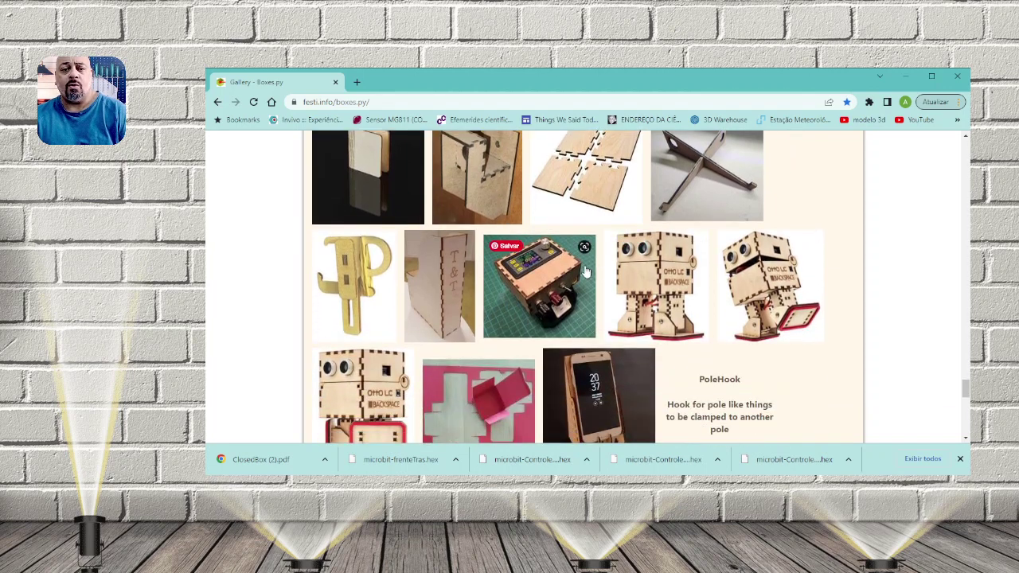
scroll(586, 271, "down", 5)
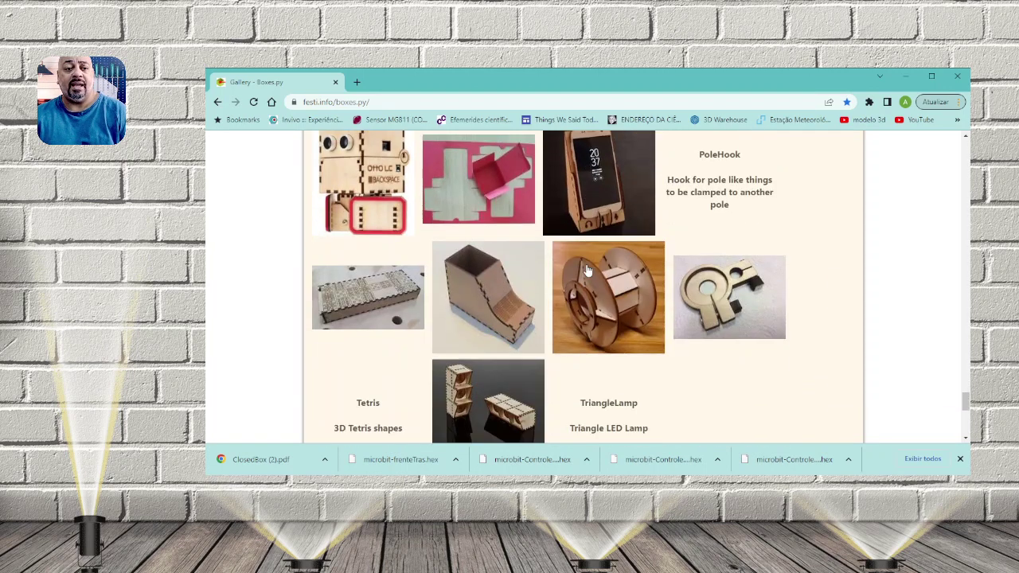
scroll(587, 271, "down", 6)
scroll(586, 271, "down", 1)
scroll(587, 269, "up", 12)
scroll(587, 269, "up", 5)
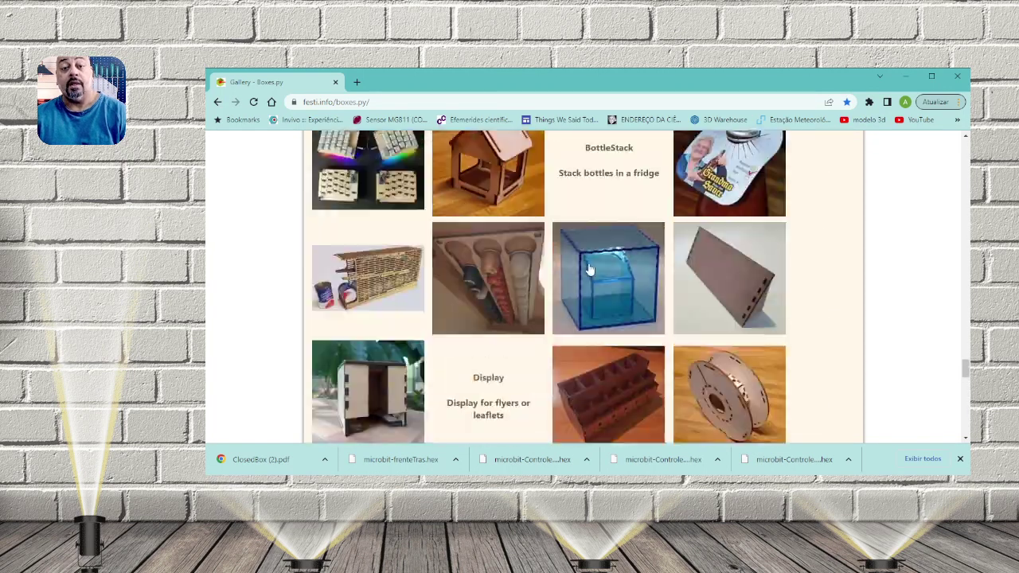
scroll(587, 268, "up", 5)
scroll(586, 268, "up", 5)
scroll(589, 271, "up", 4)
scroll(589, 271, "up", 5)
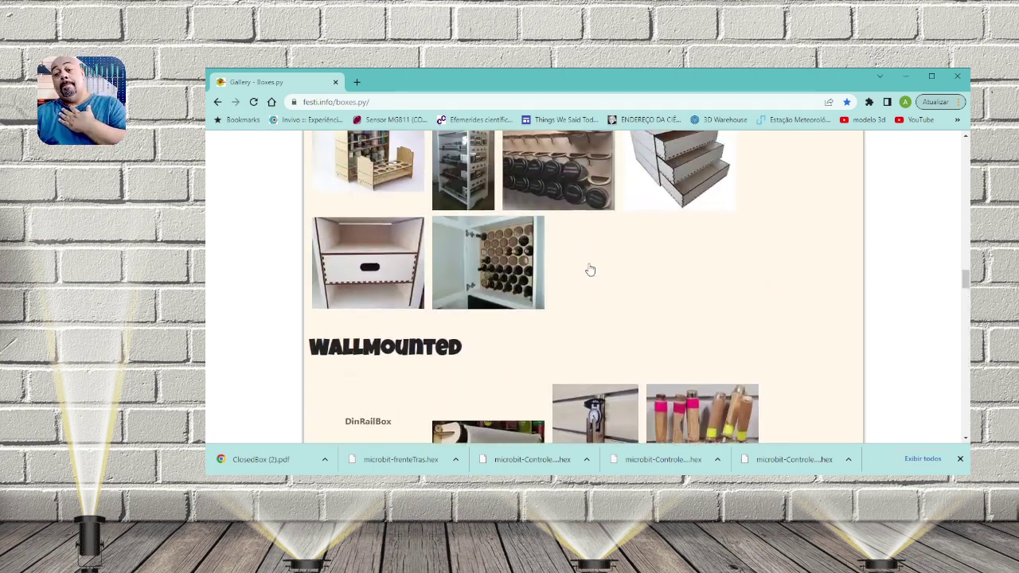
scroll(589, 271, "up", 1)
scroll(589, 271, "up", 5)
scroll(589, 269, "up", 5)
scroll(589, 269, "up", 5)
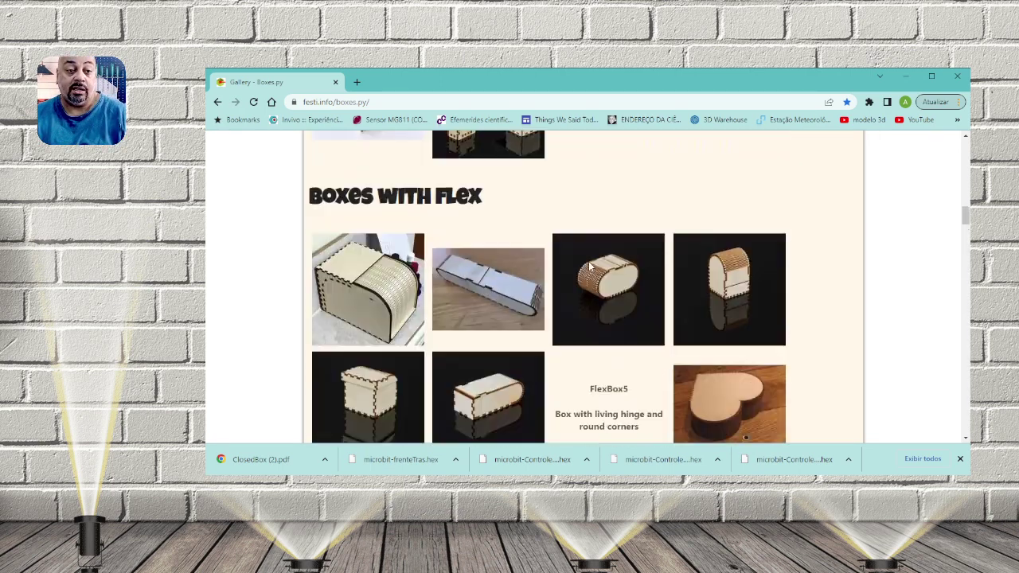
scroll(589, 269, "up", 5)
scroll(589, 268, "up", 5)
scroll(589, 266, "up", 5)
scroll(589, 266, "up", 1)
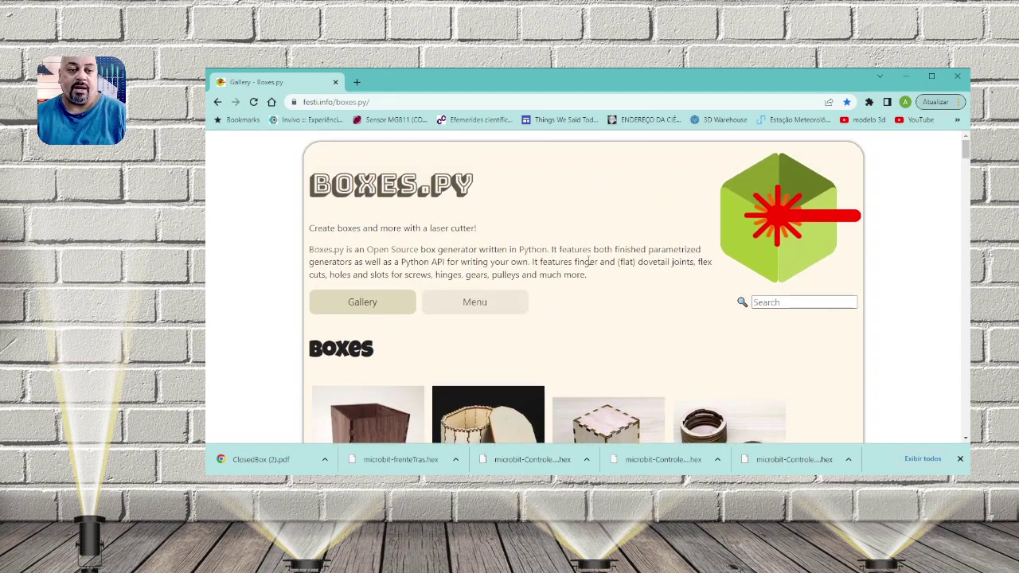
scroll(589, 266, "down", 2)
scroll(430, 279, "down", 2)
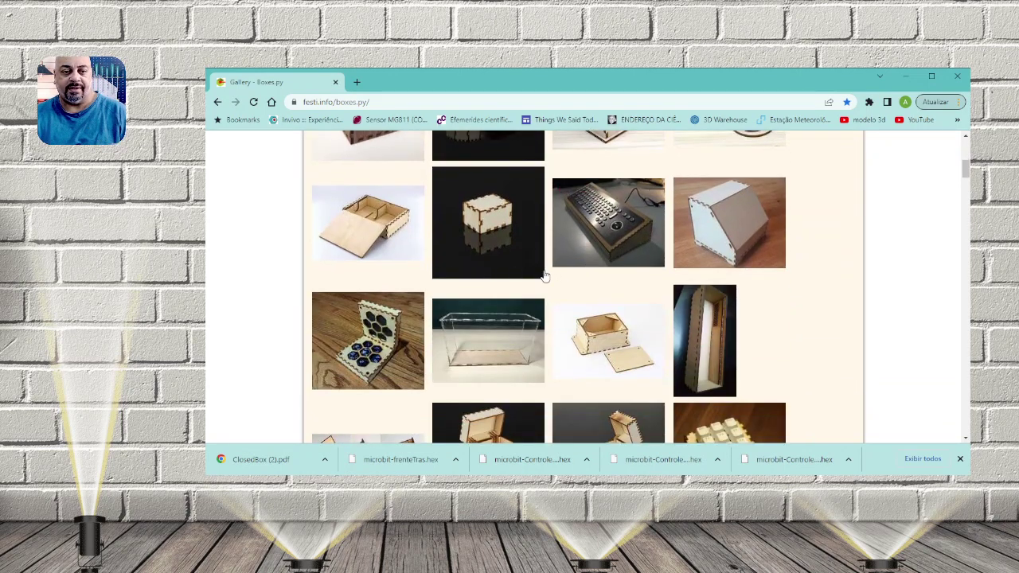
scroll(551, 271, "up", 5)
scroll(546, 259, "up", 1)
scroll(501, 303, "up", 2)
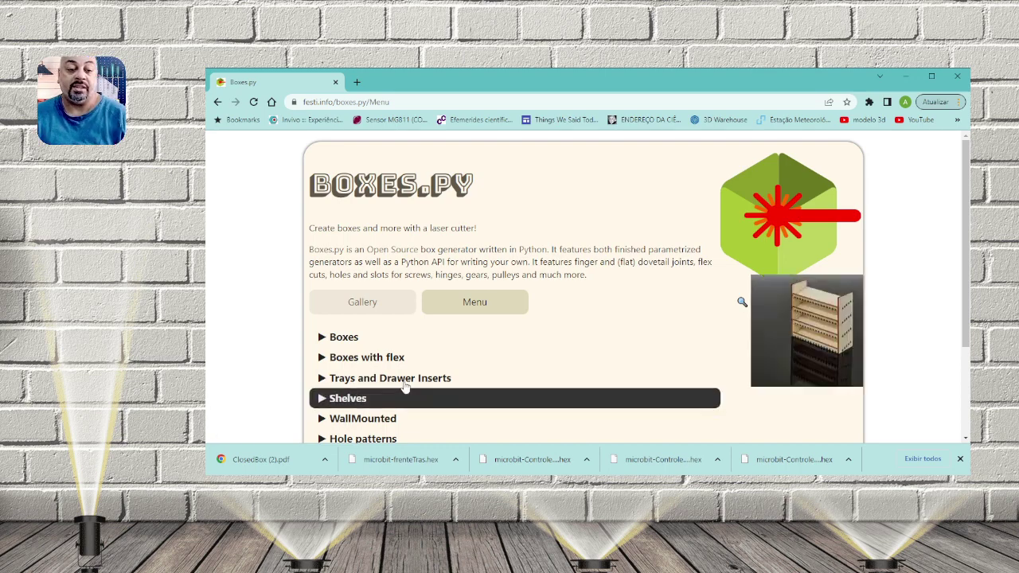
mouse_move(514, 337)
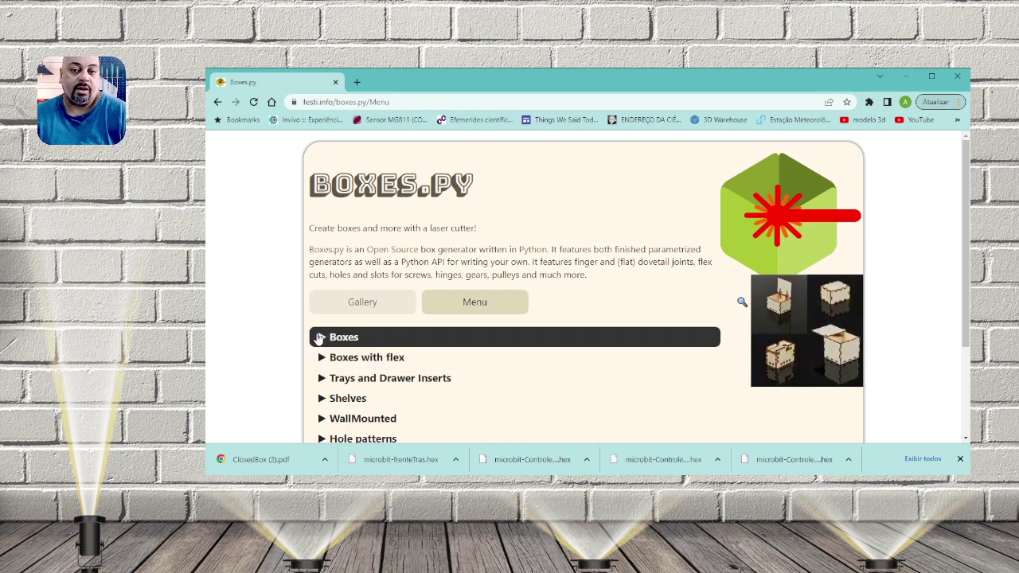
Step: Expand the Boxes category and choose 'ClosedBox - Fully closed box'
left_click(322, 339)
scroll(417, 349, "down", 2)
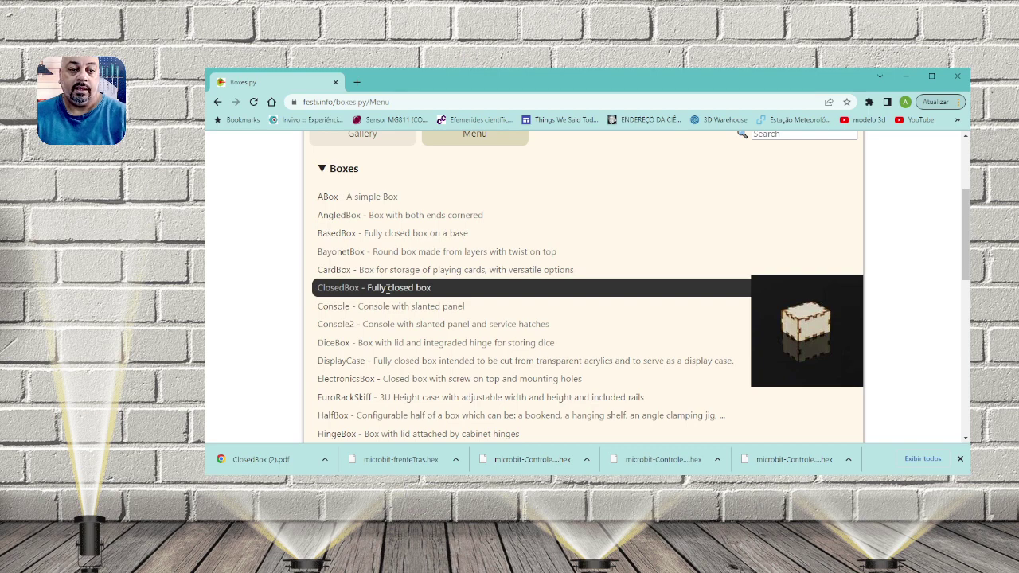
left_click(334, 289)
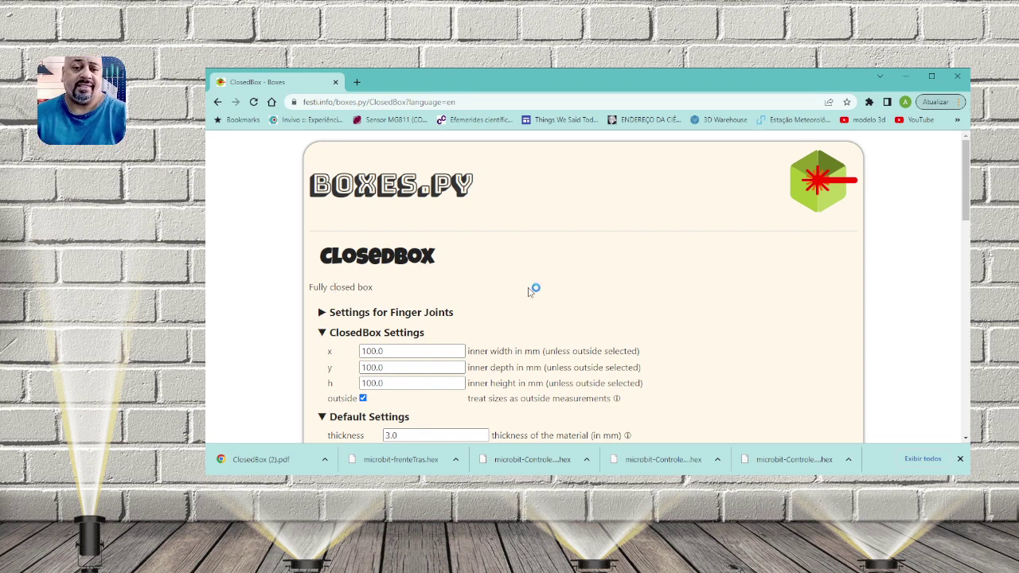
scroll(374, 223, "down", 3)
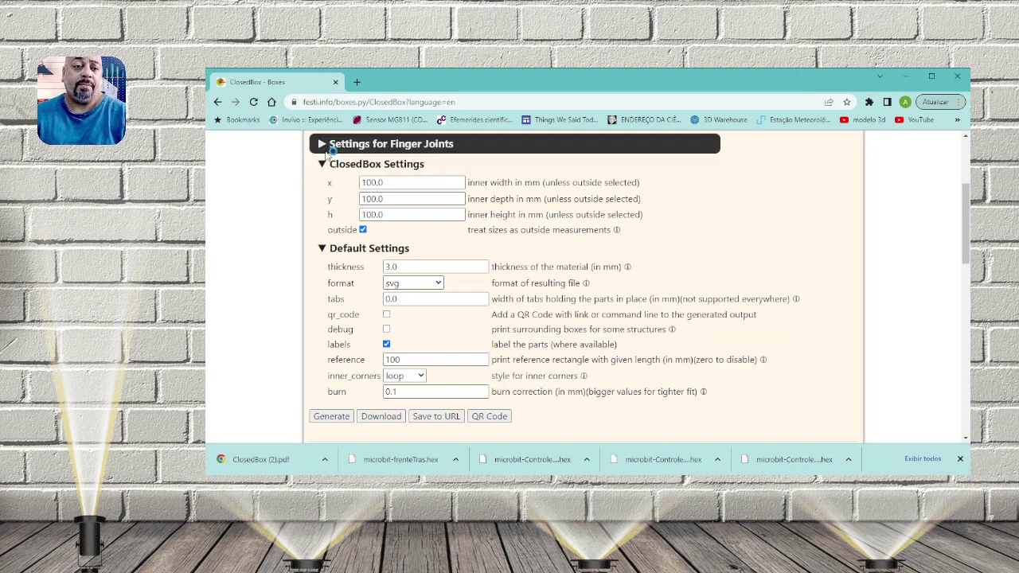
left_click(325, 149)
scroll(386, 223, "up", 1)
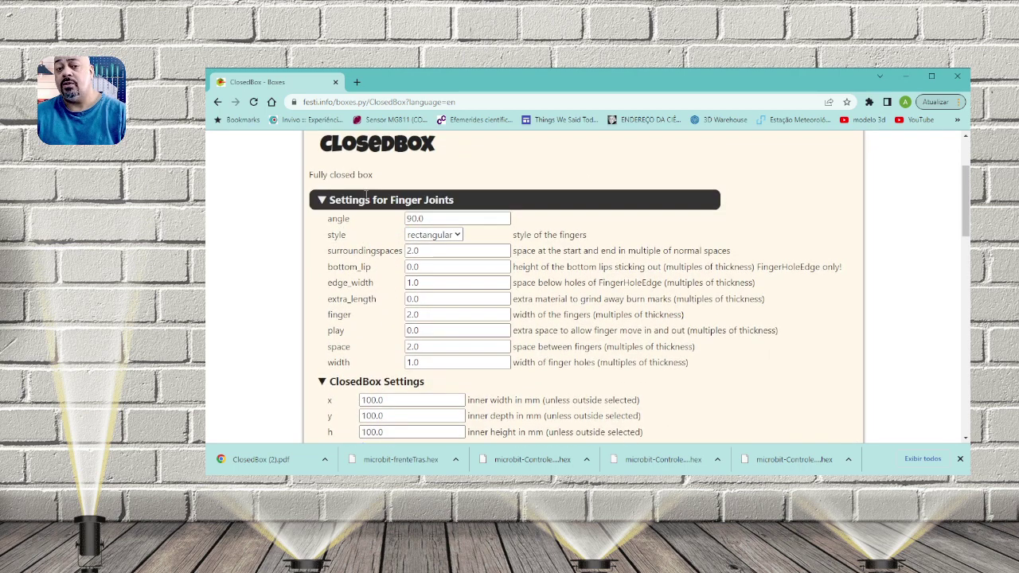
left_click(458, 235)
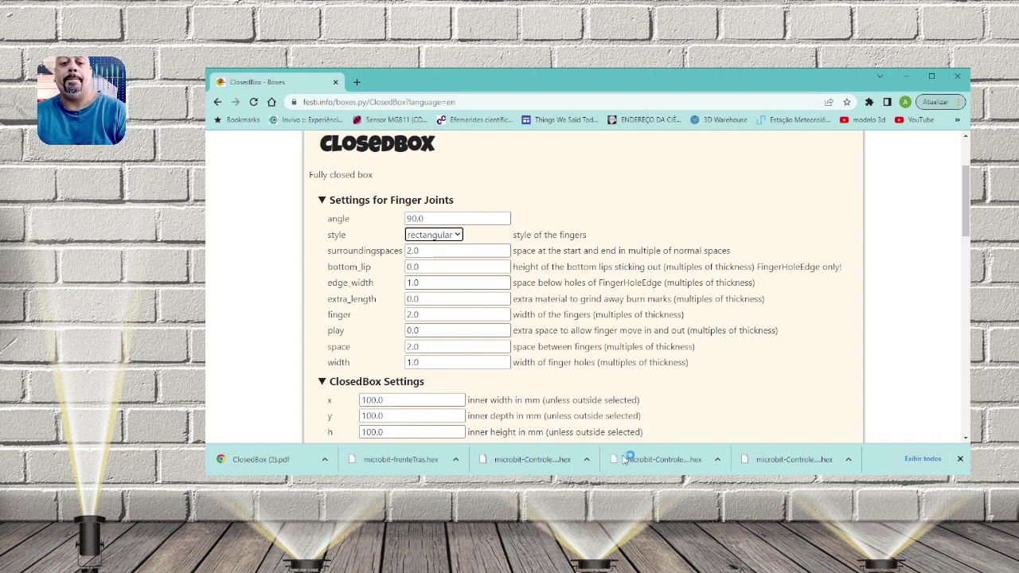
scroll(425, 315, "down", 3)
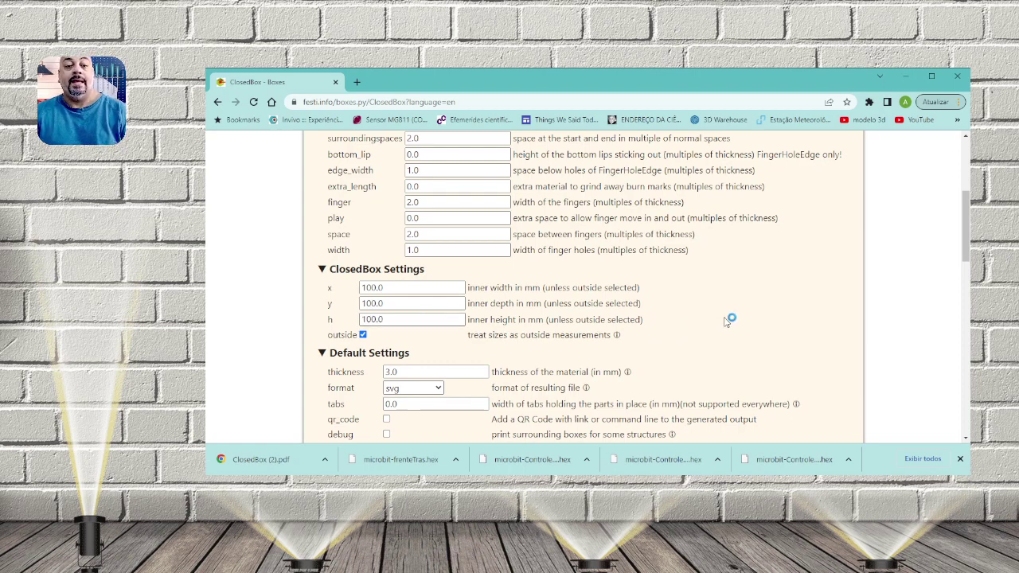
scroll(721, 321, "down", 3)
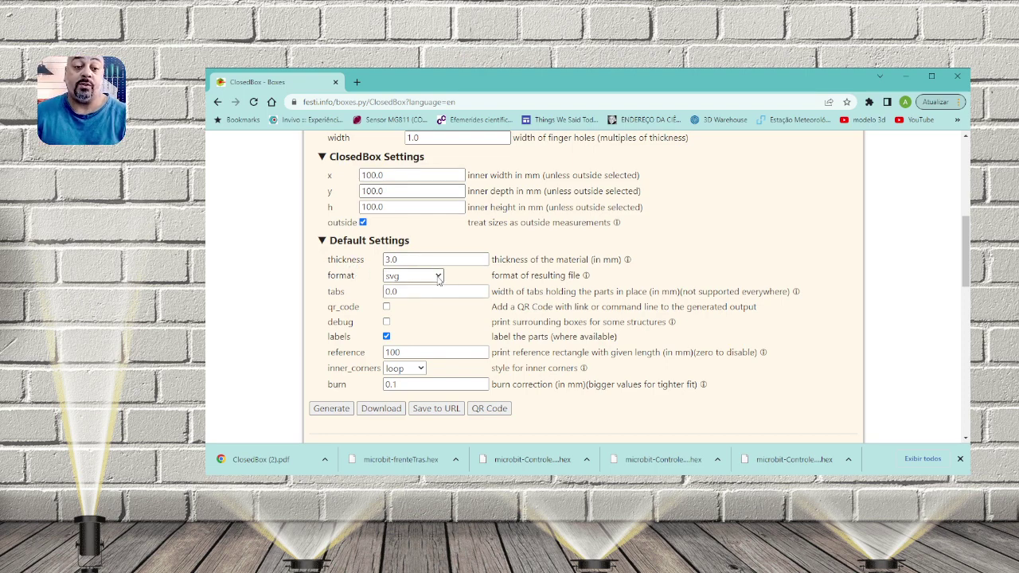
Step: Change the Default Settings output format from svg to pdf
left_click(438, 276)
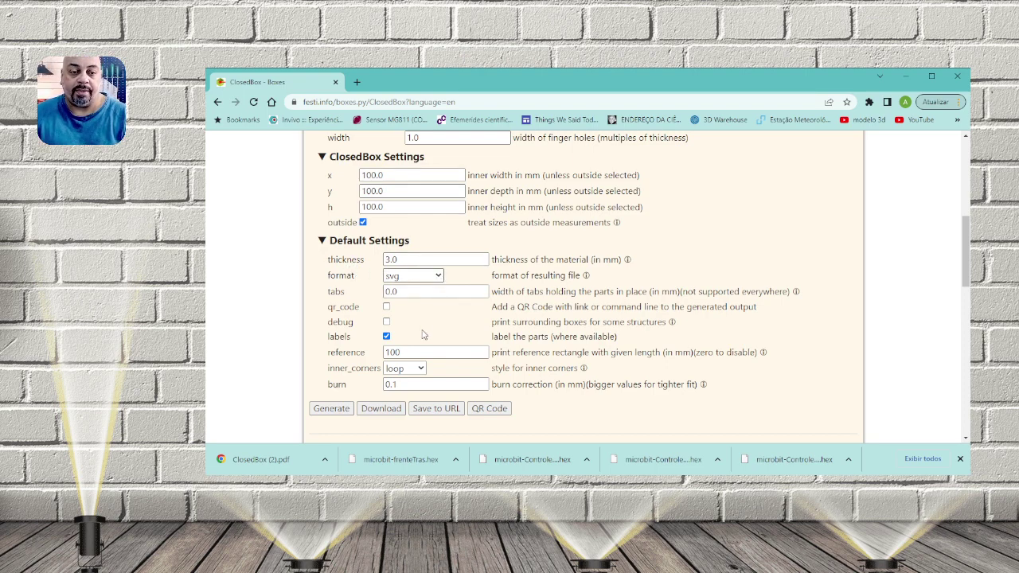
left_click(424, 333)
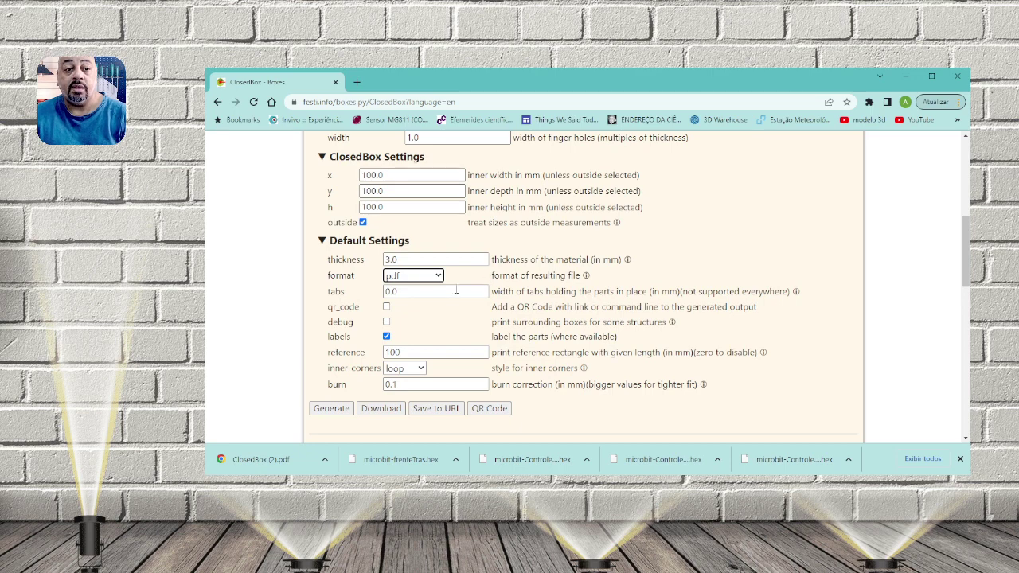
scroll(453, 287, "down", 2)
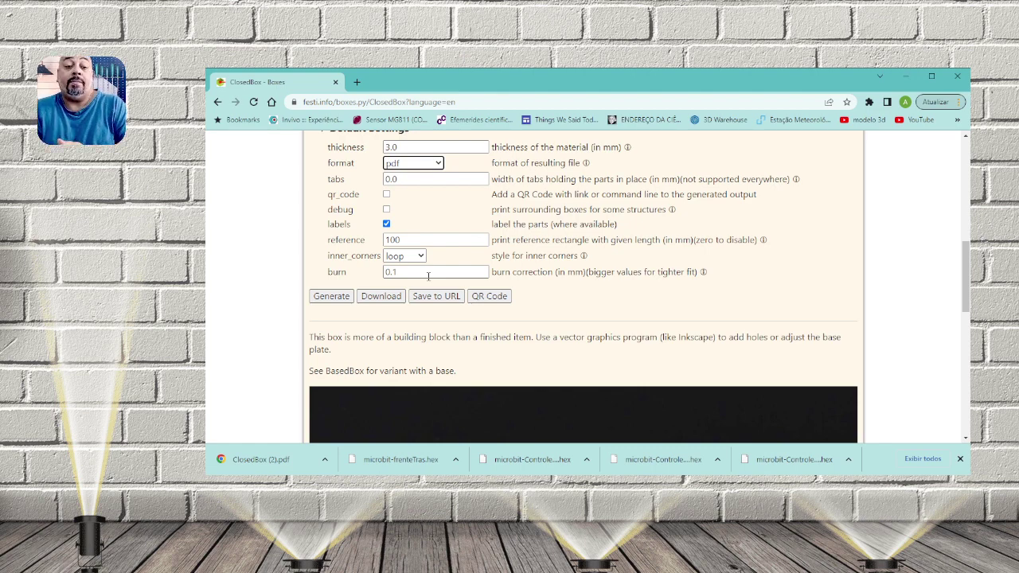
scroll(461, 271, "down", 3)
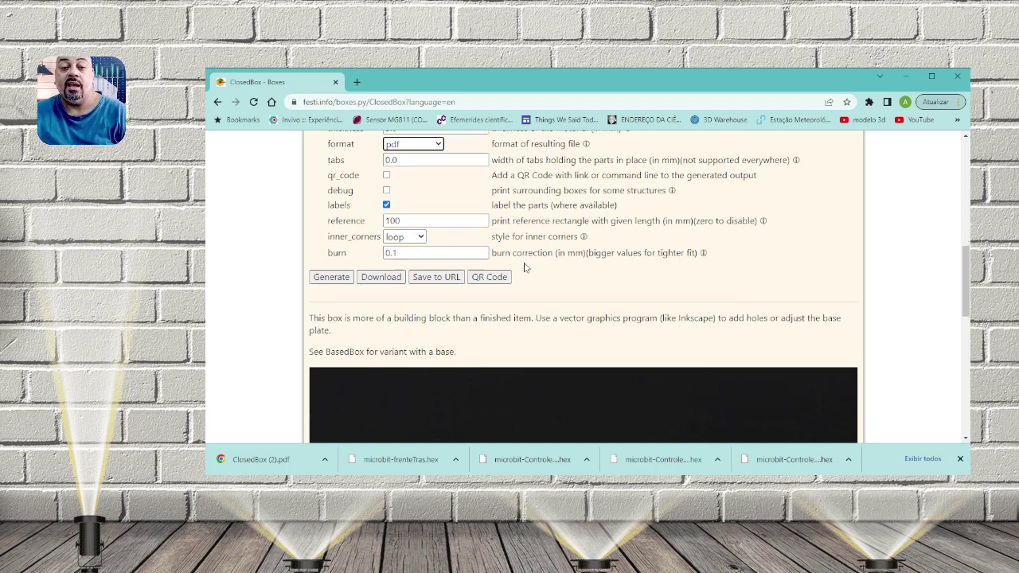
scroll(525, 267, "down", 2)
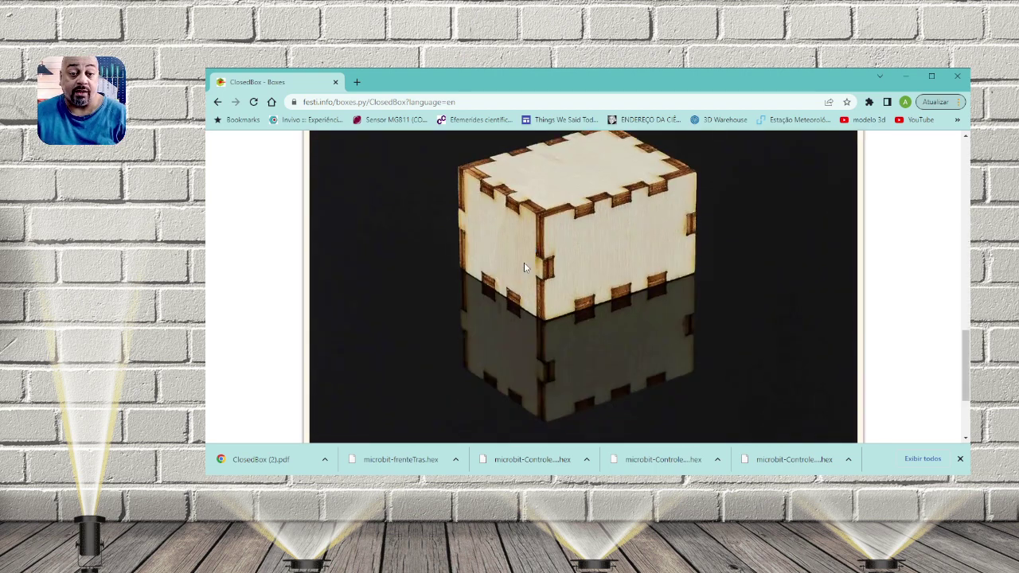
scroll(524, 267, "up", 3)
scroll(523, 267, "up", 2)
scroll(526, 269, "up", 2)
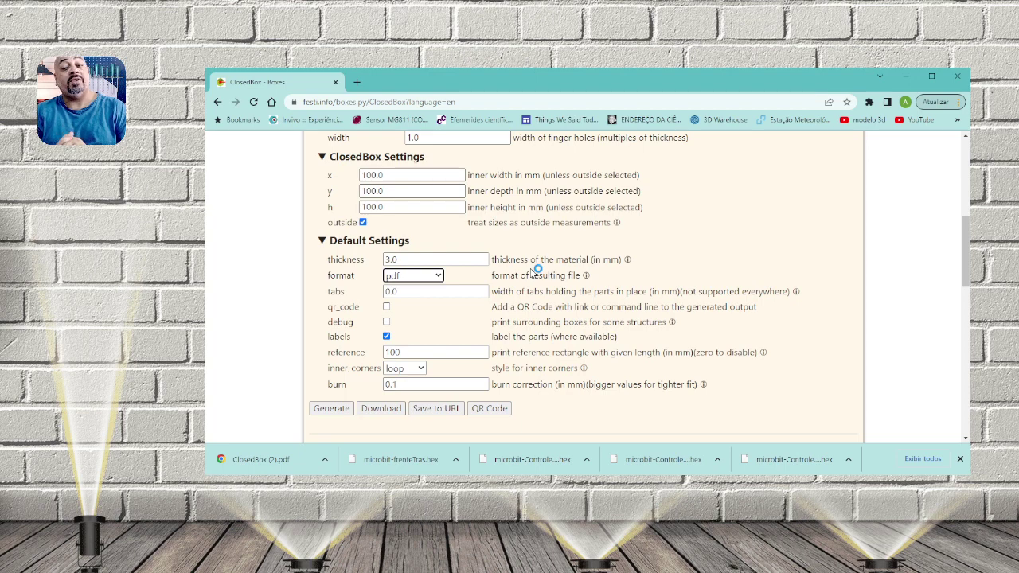
scroll(410, 263, "down", 1)
scroll(410, 263, "down", 1)
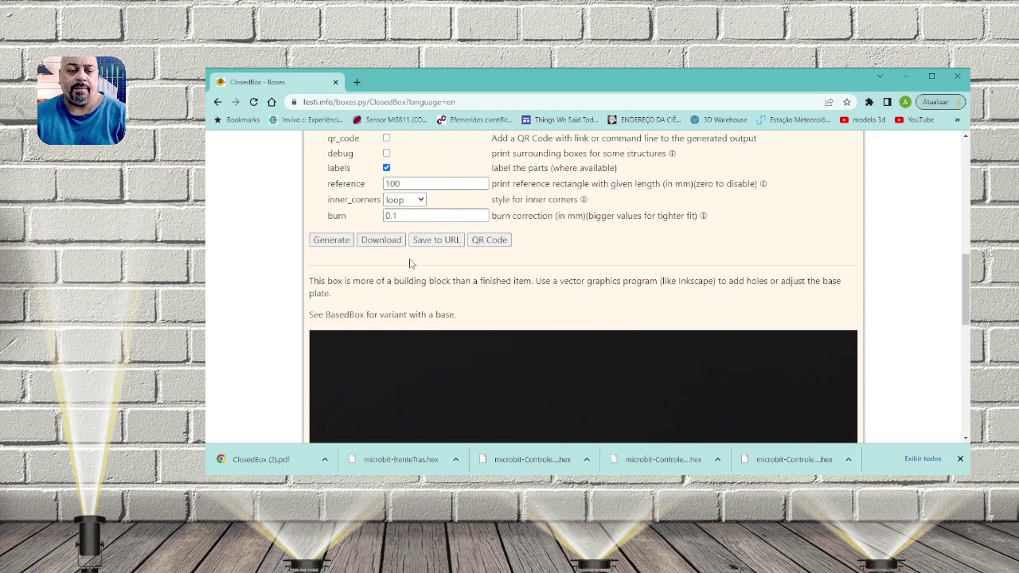
Step: Download the generated ClosedBox layout as a PDF
left_click(383, 242)
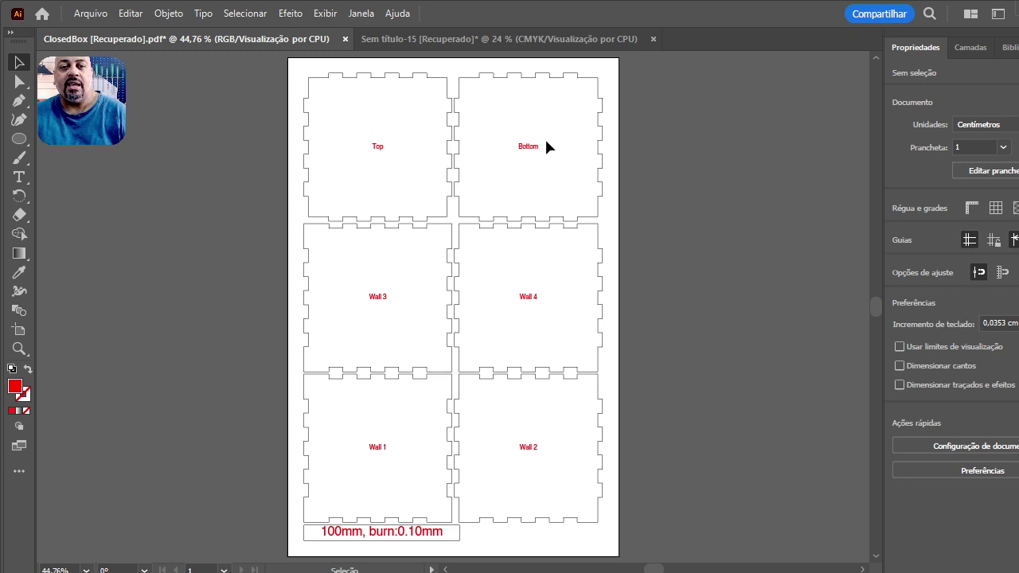
Step: Switch to the Sem título-15 document with the skull artwork
left_click(508, 38)
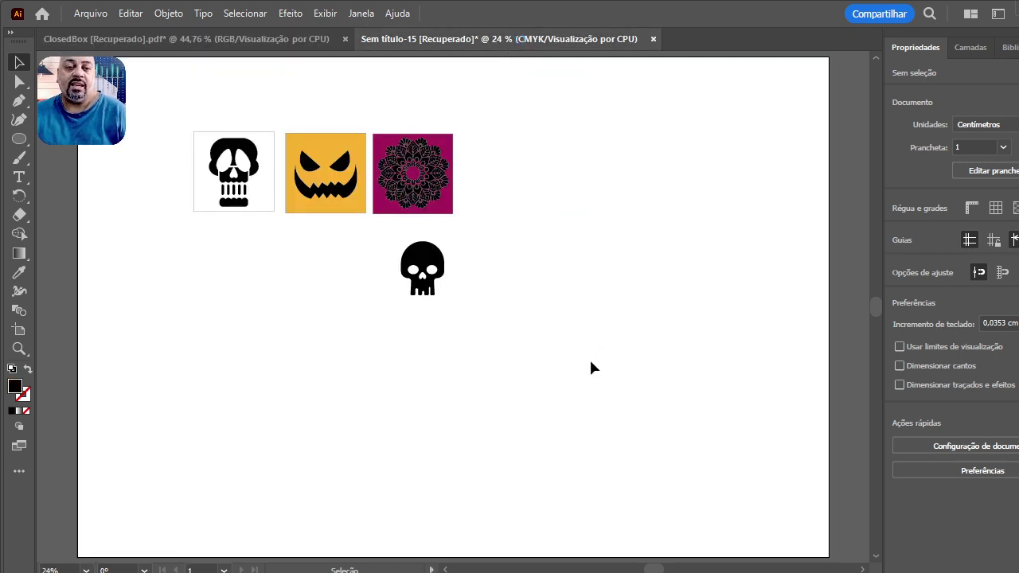
Step: Zoom in on the three square artworks, then closely on the skull in the white square
left_click(17, 349)
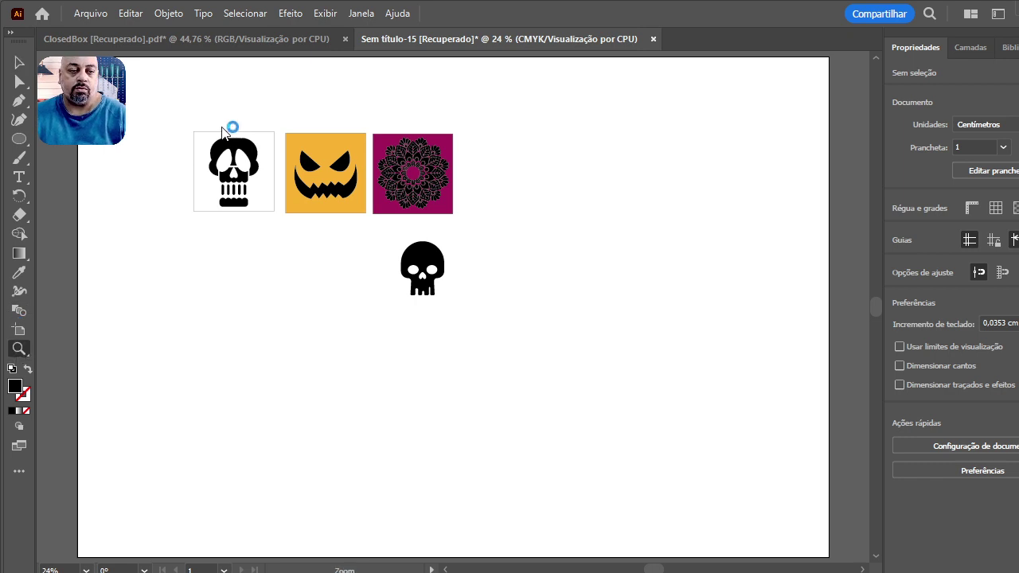
left_click_drag(172, 116, 494, 230)
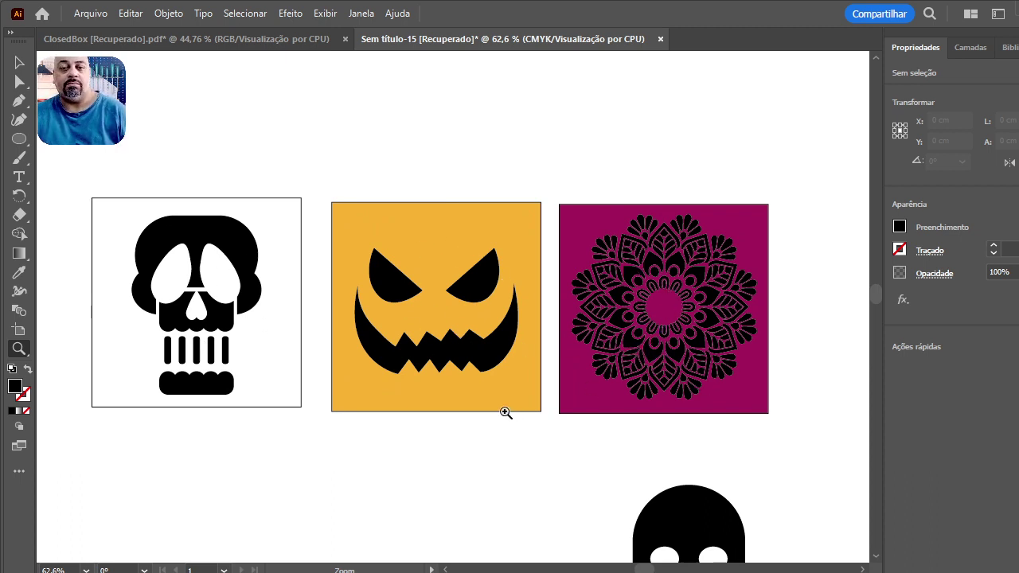
scroll(507, 412, "down", 2)
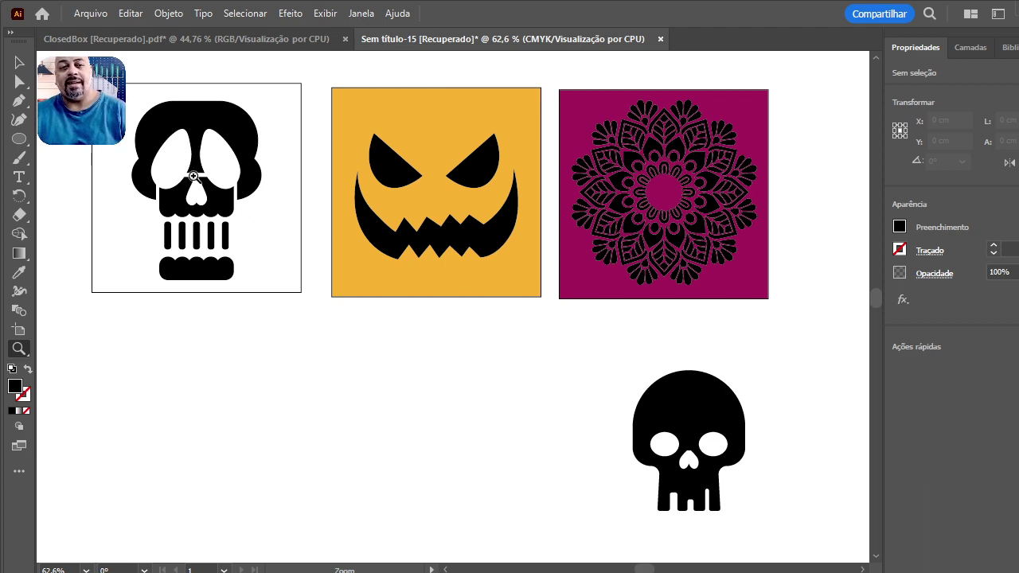
left_click_drag(99, 100, 297, 295)
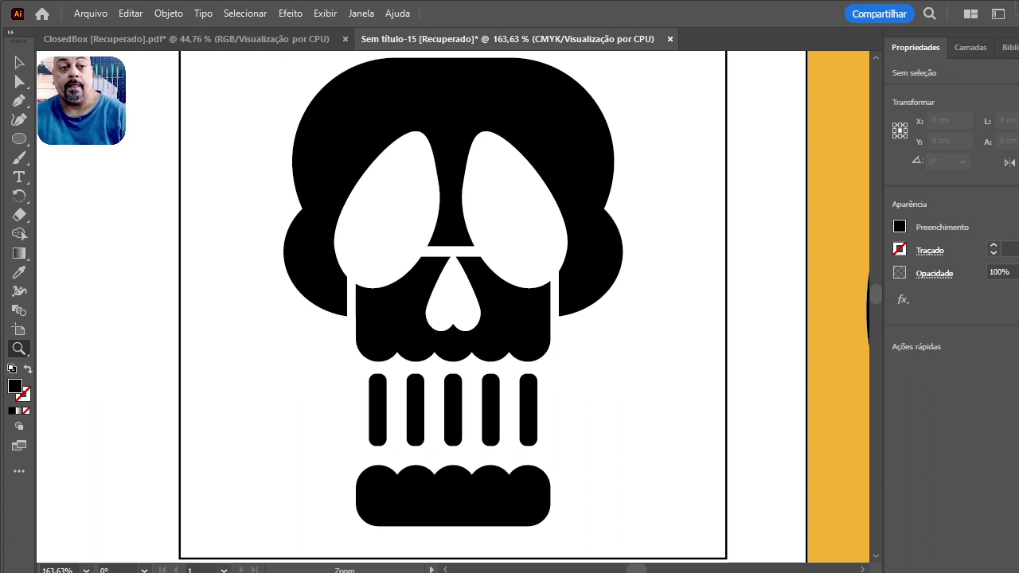
left_click(19, 62)
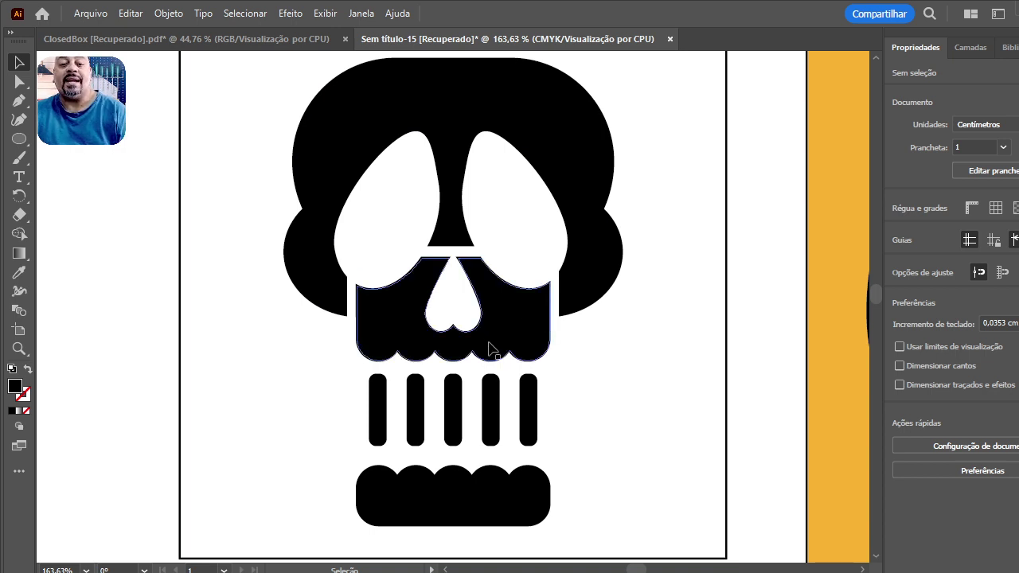
Step: Scroll down and right until the plain black skull is fully in view
scroll(488, 349, "down", 1)
scroll(488, 349, "down", 3)
scroll(489, 349, "down", 5)
scroll(489, 349, "down", 4)
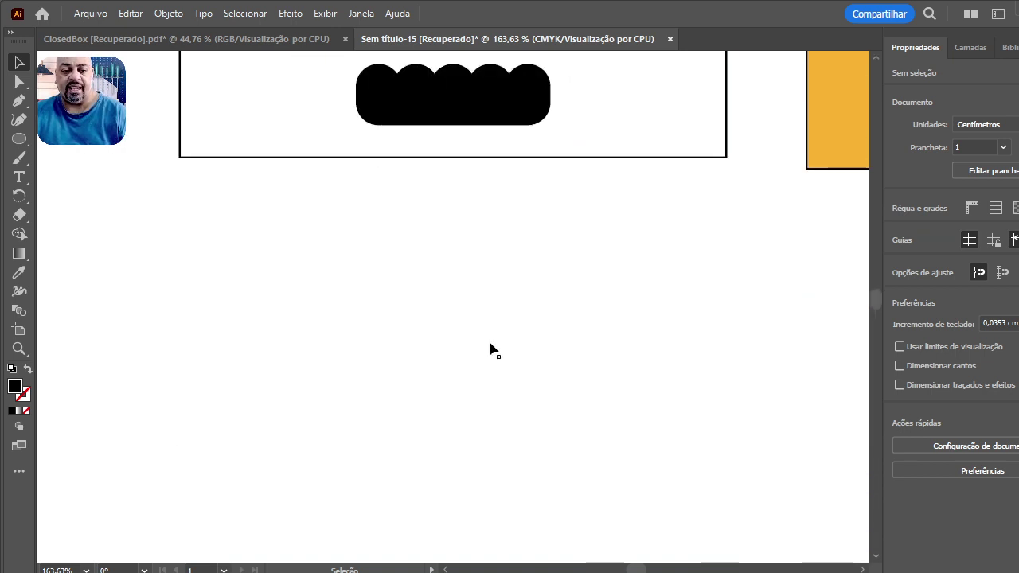
scroll(489, 349, "down", 1)
scroll(489, 348, "down", 2)
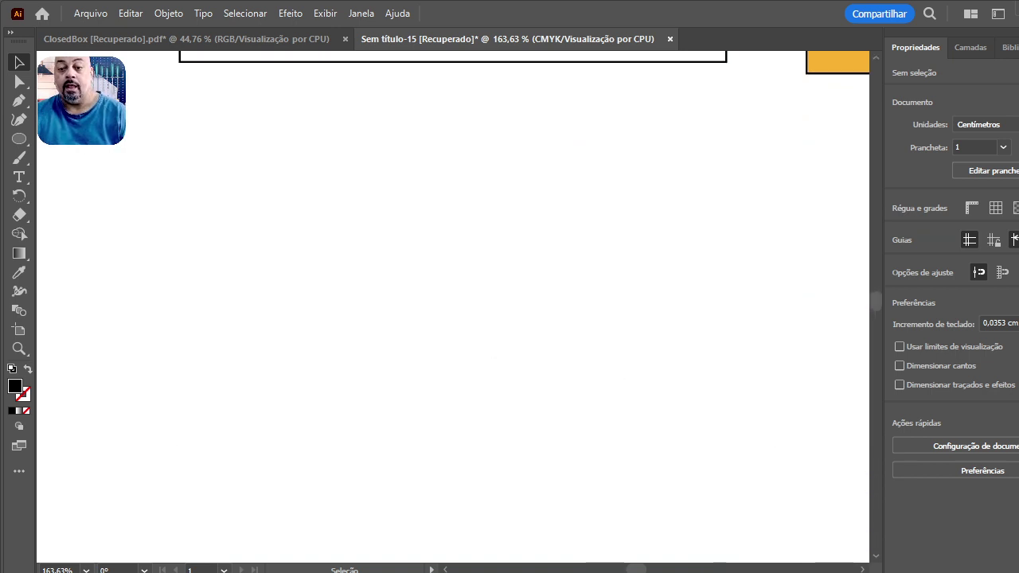
scroll(452, 302, "right", 5)
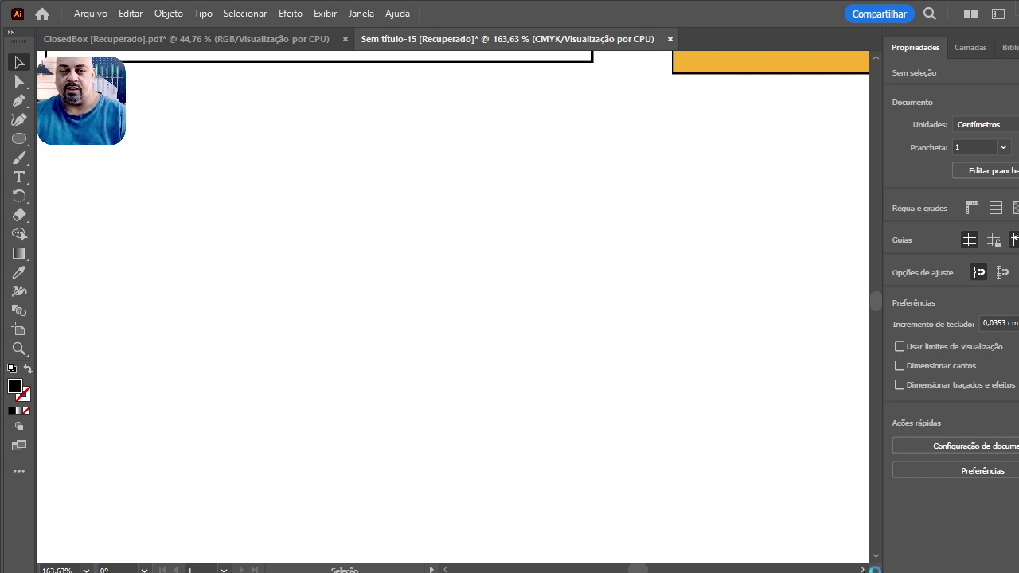
scroll(452, 302, "right", 5)
scroll(452, 303, "right", 5)
scroll(452, 303, "right", 5)
scroll(799, 502, "right", 5)
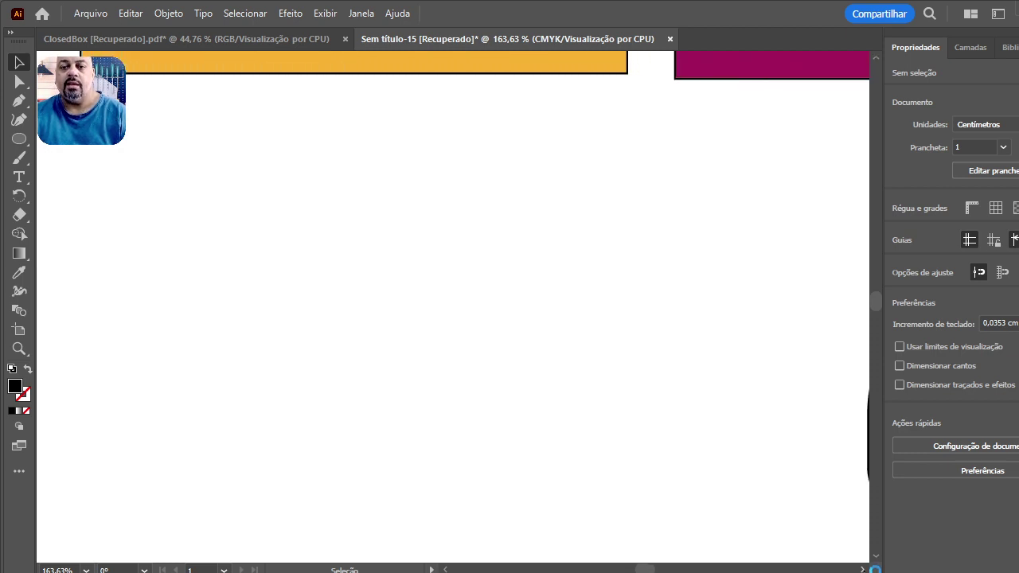
scroll(800, 501, "right", 5)
scroll(800, 502, "right", 5)
scroll(800, 502, "right", 4)
scroll(773, 478, "down", 4)
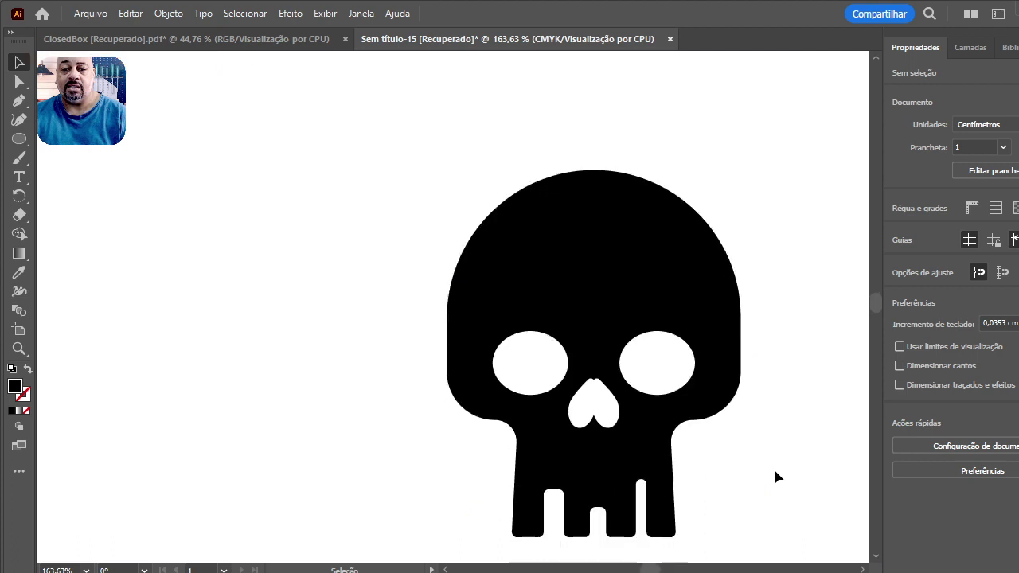
scroll(773, 477, "down", 2)
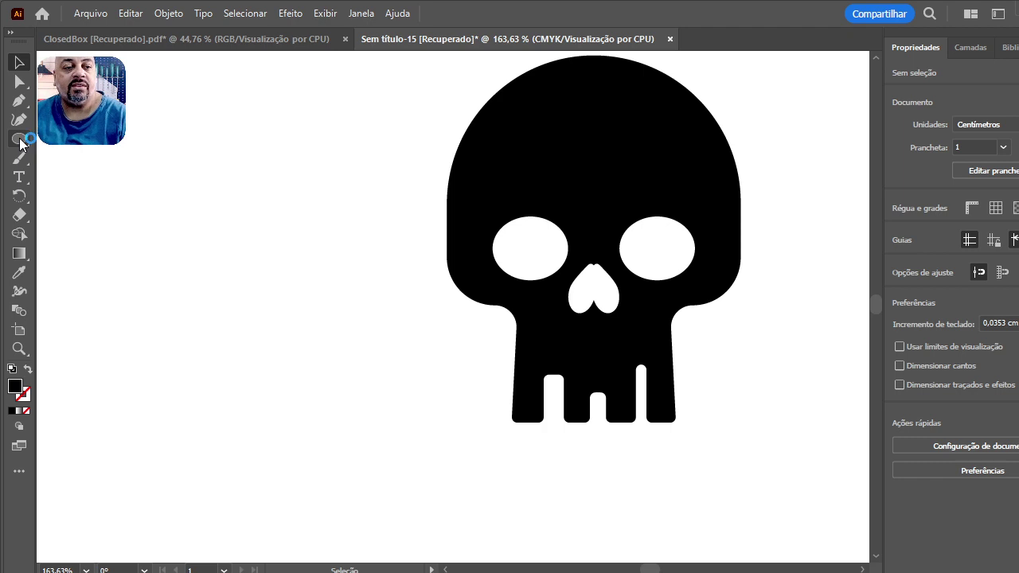
Step: Unite two thin bars below the eyes and subtract them from the skull as cheek slits
key("m")
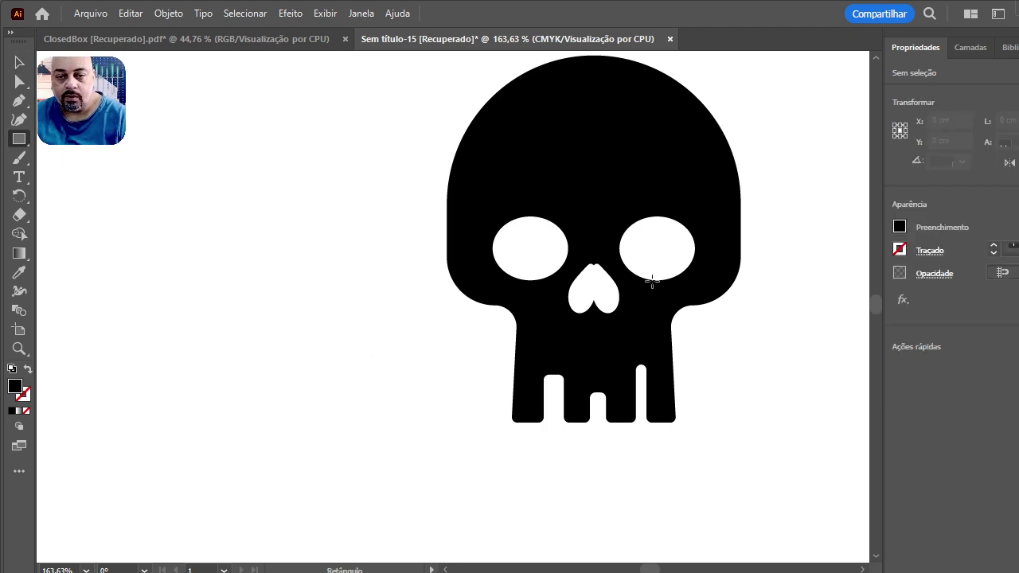
mouse_move(669, 264)
left_mouse_down()
mouse_move(684, 328)
mouse_move(674, 295)
left_mouse_up()
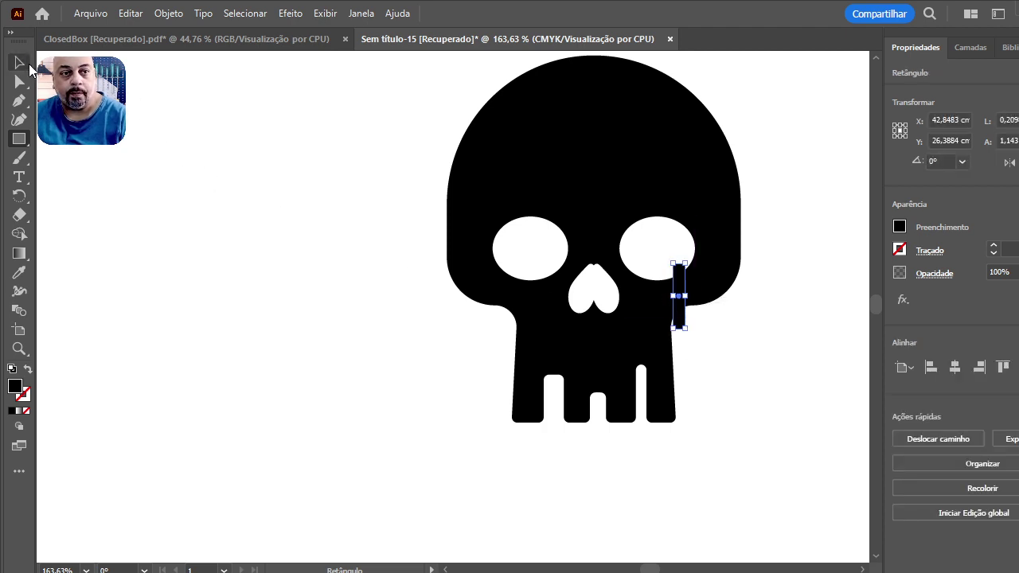
left_click(19, 63)
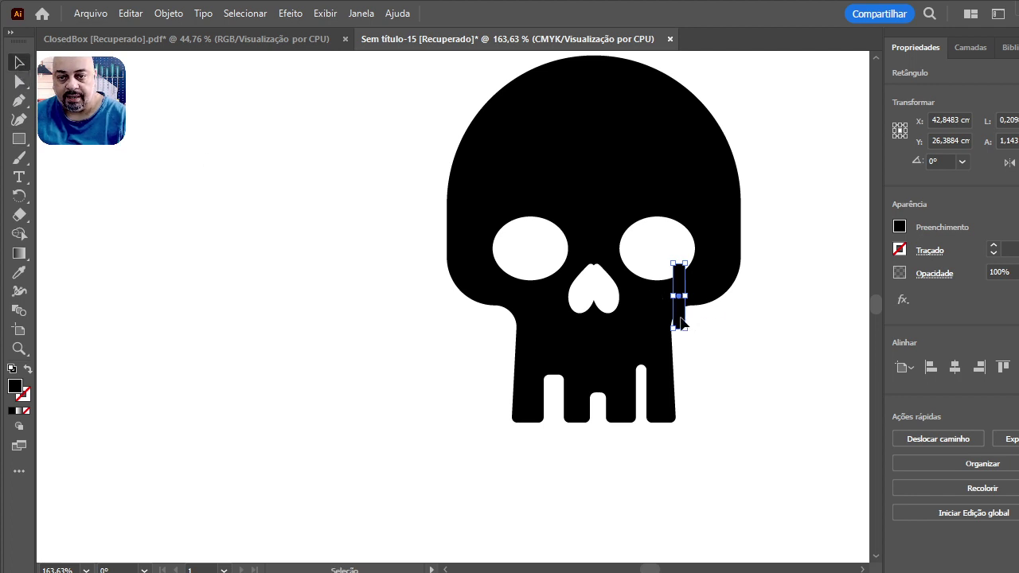
left_click_drag(676, 322, 512, 323)
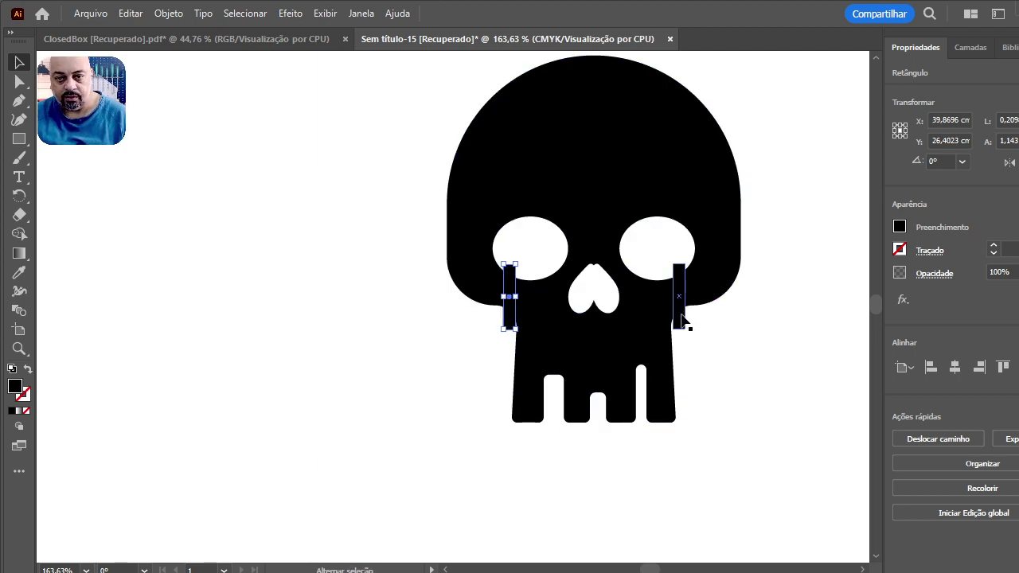
left_click(682, 320, "shift")
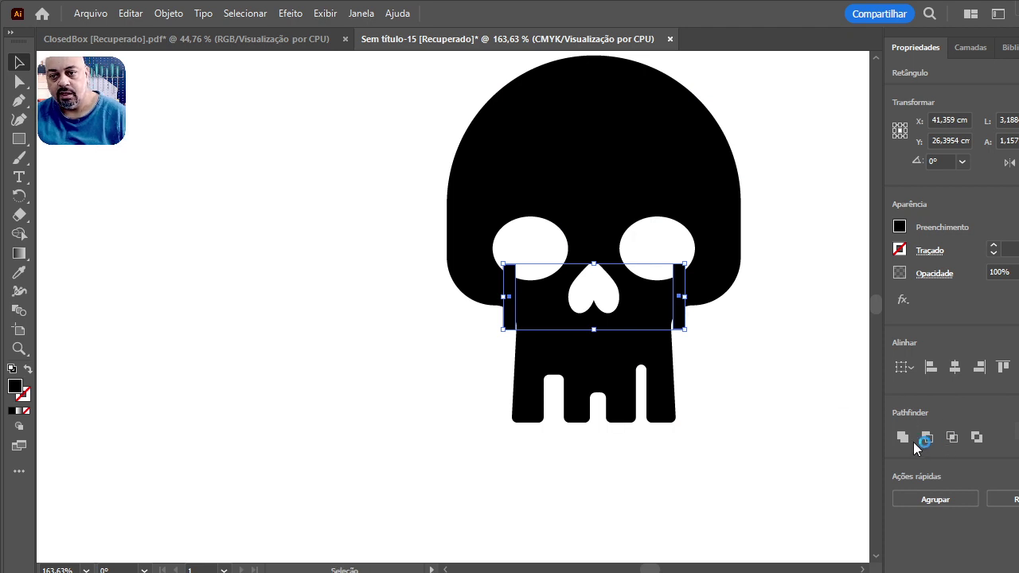
left_click(903, 437)
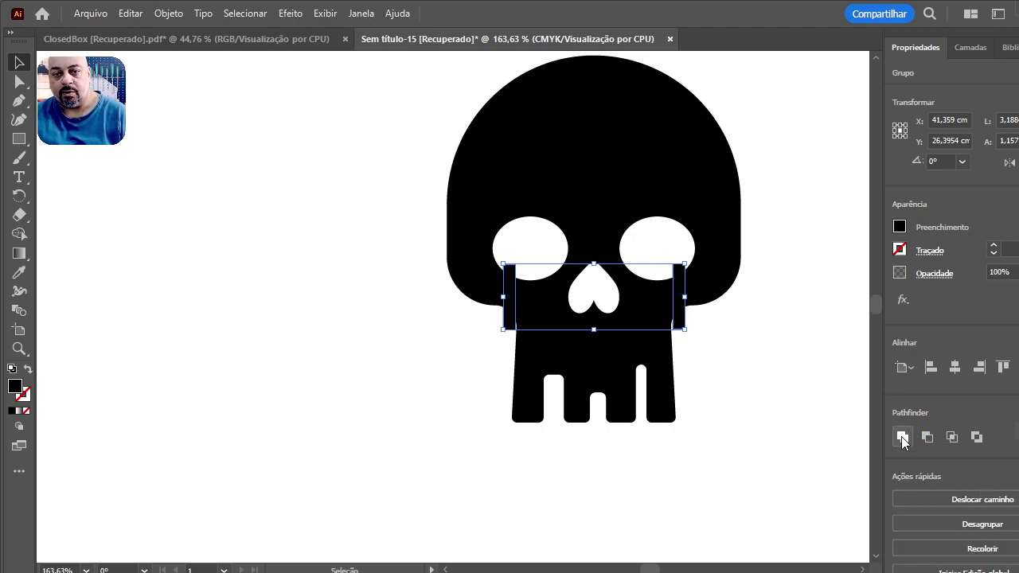
left_click_drag(411, 266, 526, 341)
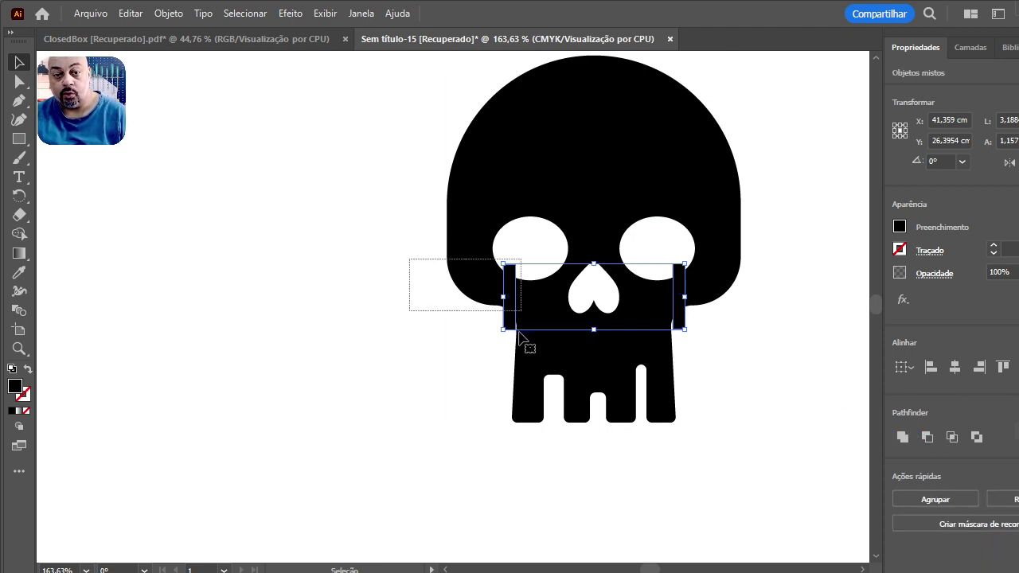
left_click(927, 437)
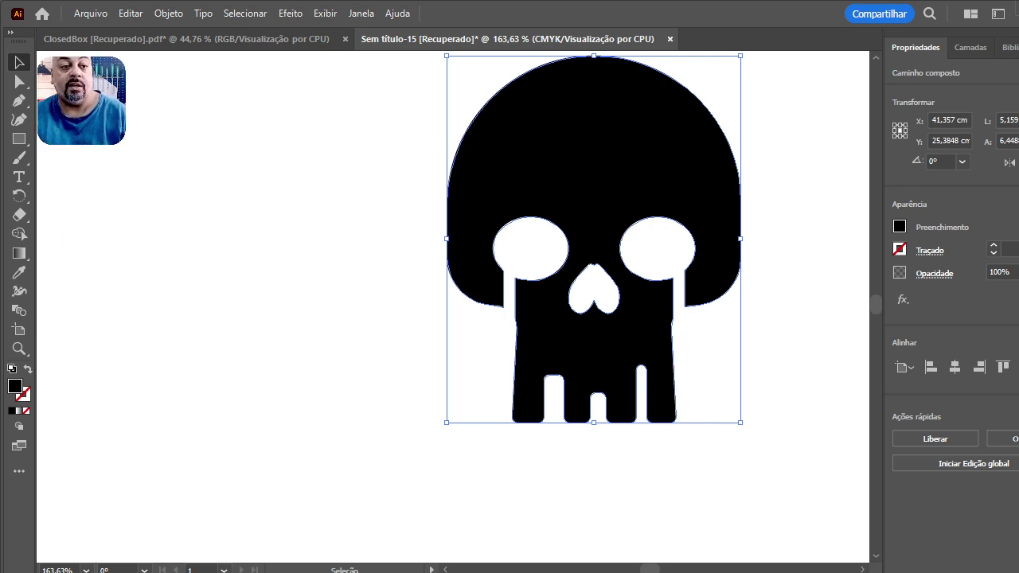
Step: Subtract a thin horizontal bar spanning both eyes from the skull to join the sockets
left_click(20, 139)
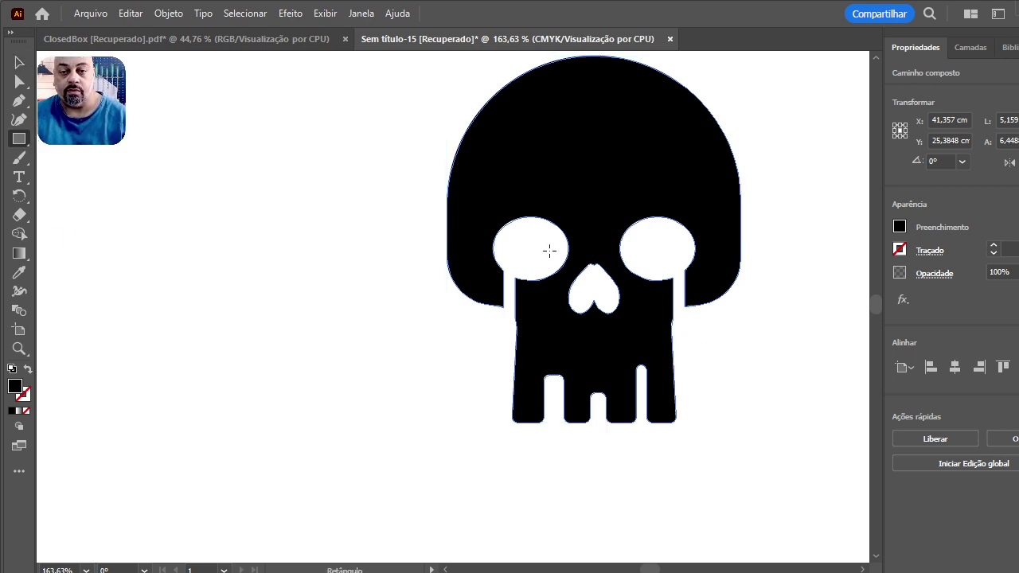
left_click_drag(549, 252, 644, 269)
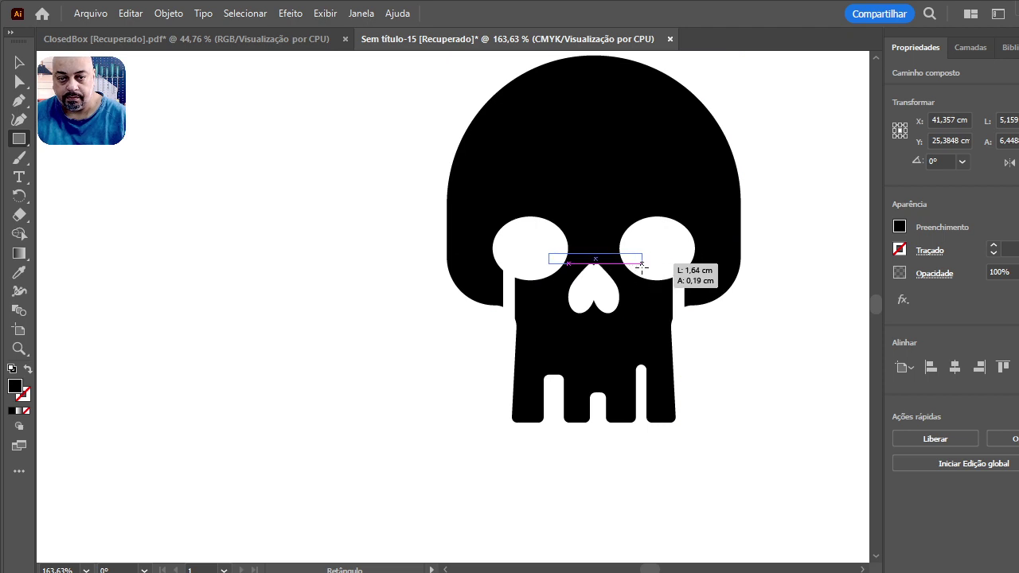
left_click_drag(645, 269, 595, 259)
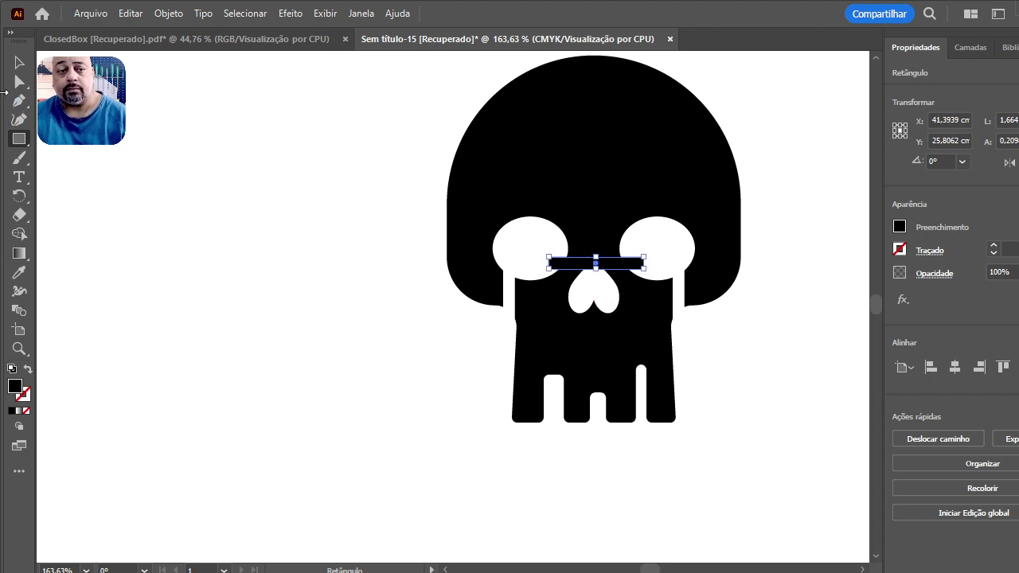
left_click(20, 63)
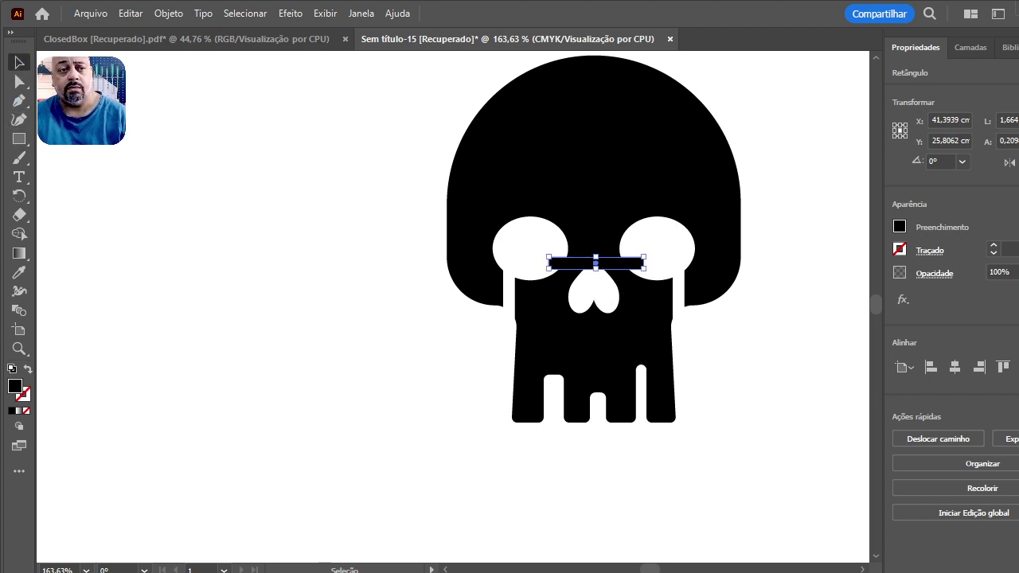
left_click_drag(388, 191, 721, 342)
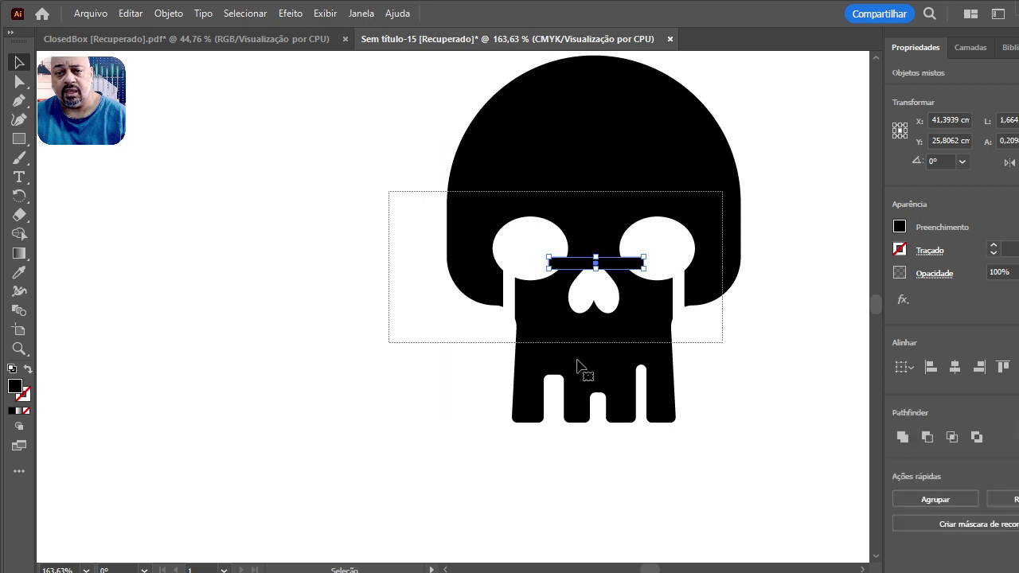
left_click(926, 438)
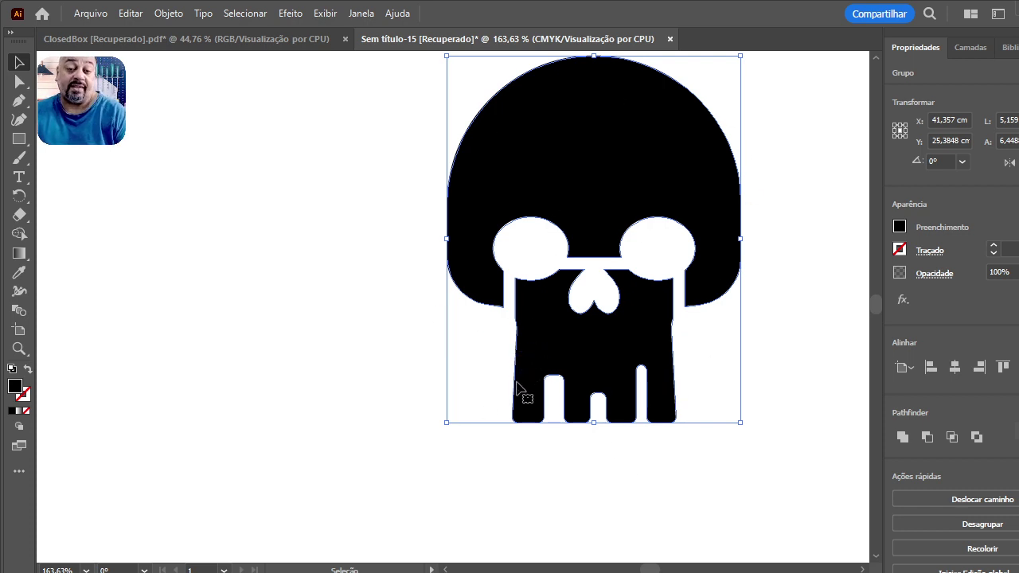
Step: Draw a square background rectangle around the whole skull, raising its top edge slightly
scroll(347, 315, "up", 1)
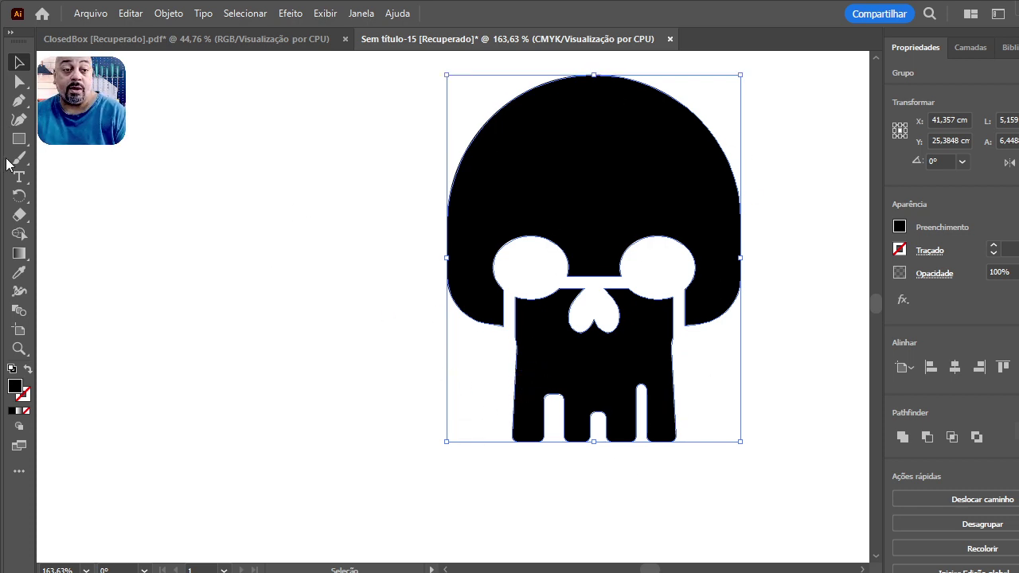
left_click(19, 138)
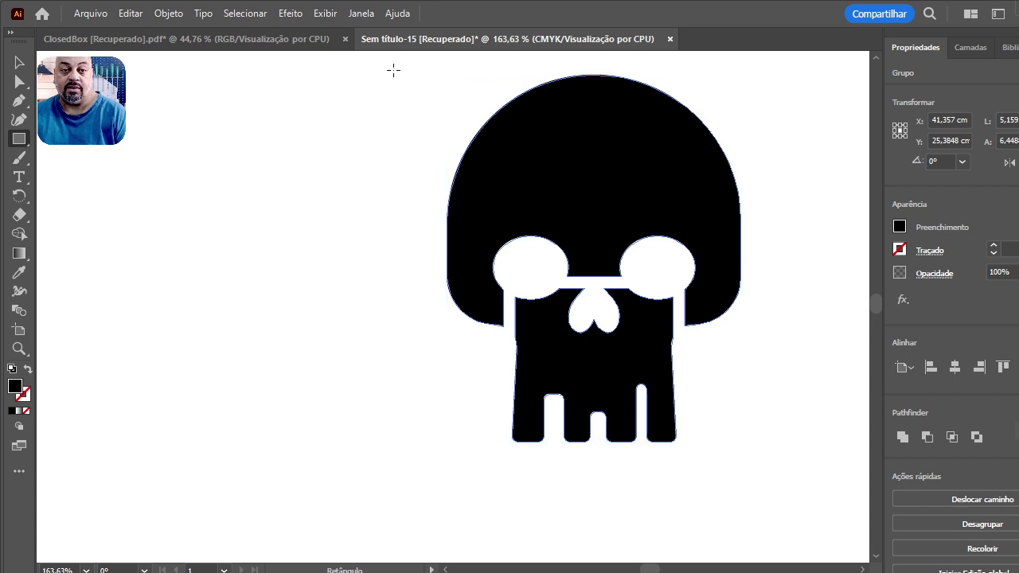
left_click_drag(388, 75, 779, 481)
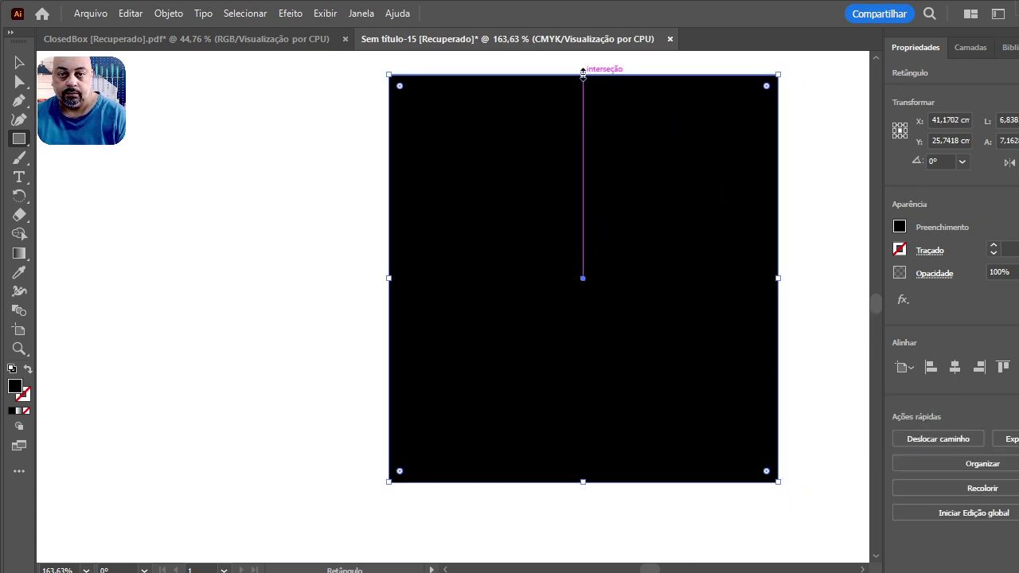
left_click_drag(583, 74, 582, 54)
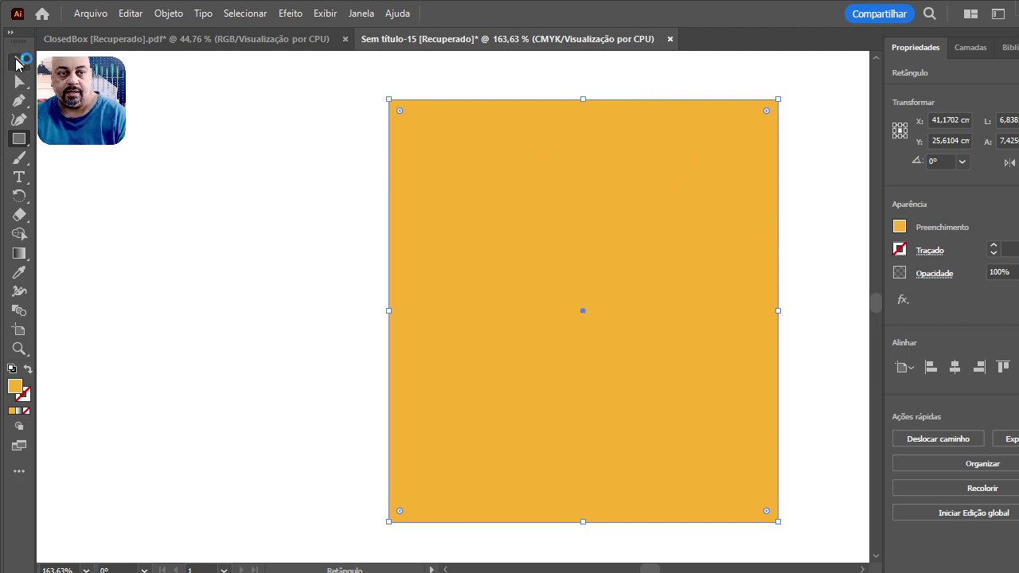
key("v")
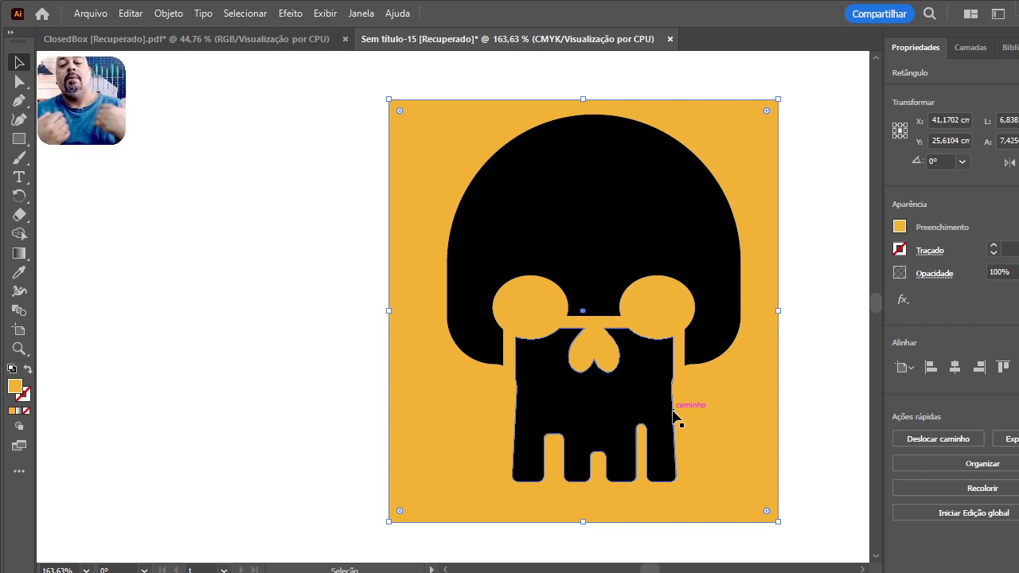
Step: Copy the whole black mandala group from the magenta artboard and return to the ClosedBox document
scroll(627, 269, "up", 1)
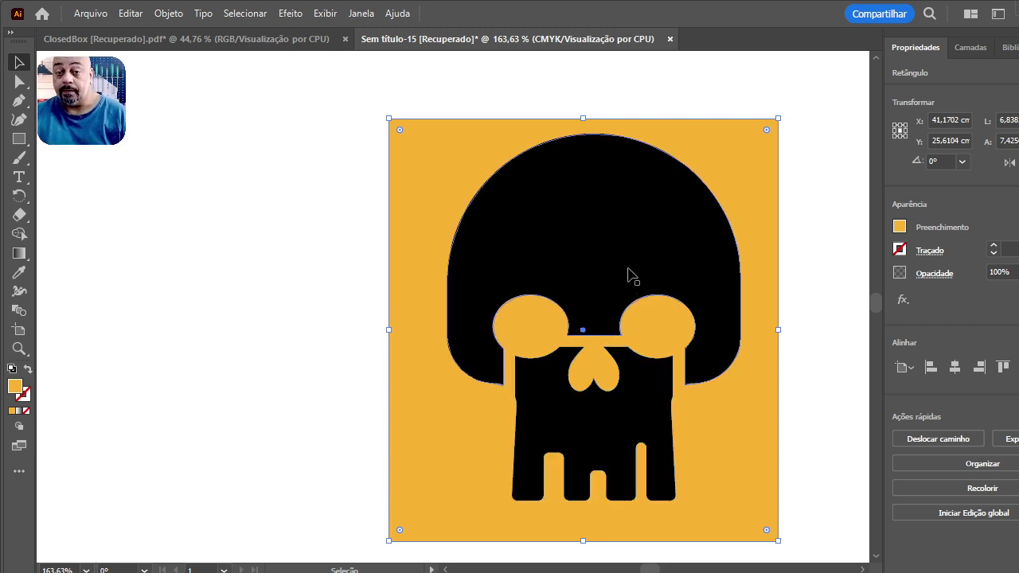
scroll(626, 276, "up", 1)
scroll(626, 276, "up", 5)
scroll(625, 275, "up", 8)
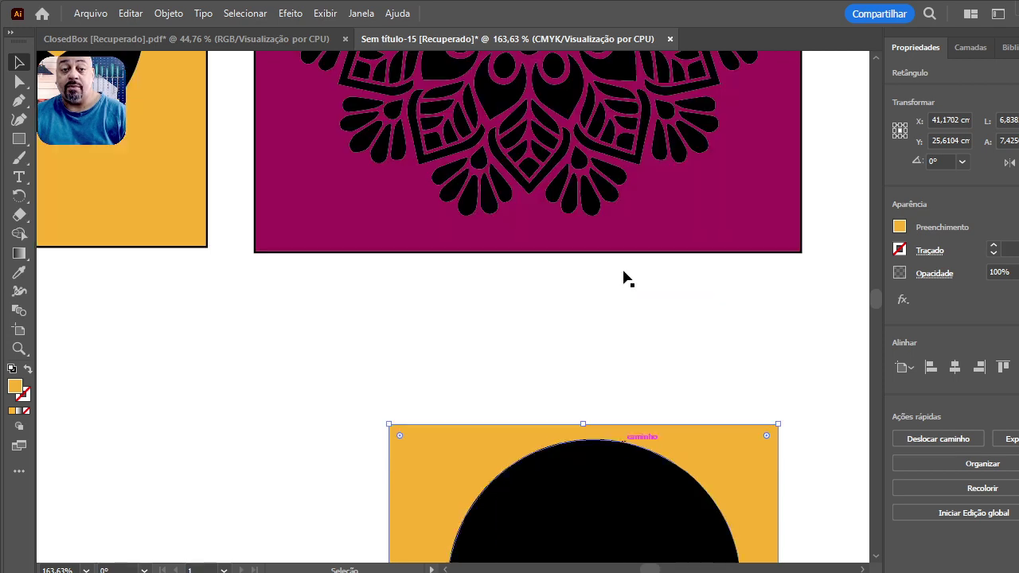
scroll(624, 275, "up", 2)
scroll(624, 275, "up", 3)
scroll(624, 275, "up", 2)
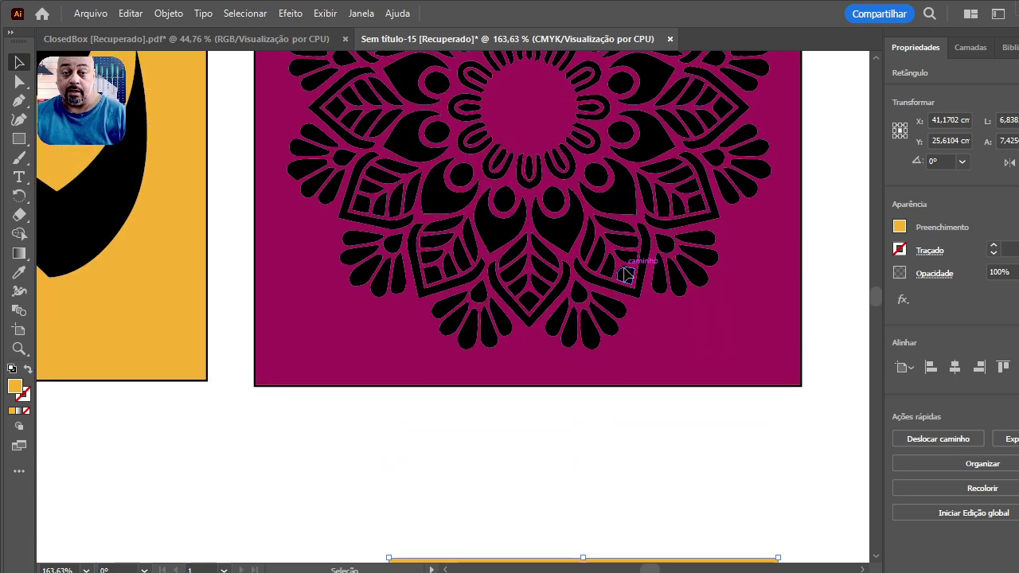
scroll(625, 274, "up", 5)
scroll(625, 273, "up", 2)
scroll(626, 268, "up", 4)
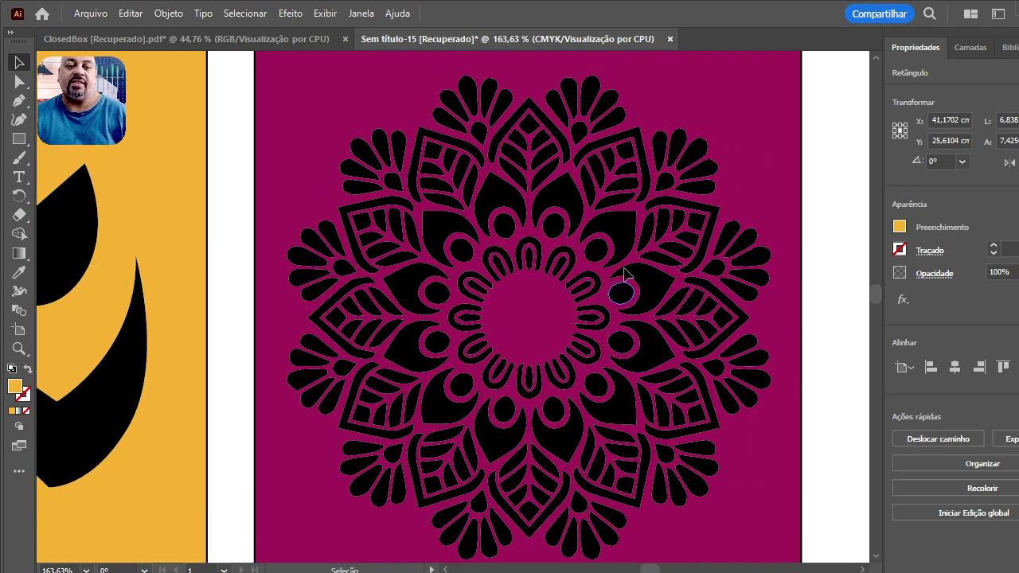
left_click(569, 207)
left_click(570, 203)
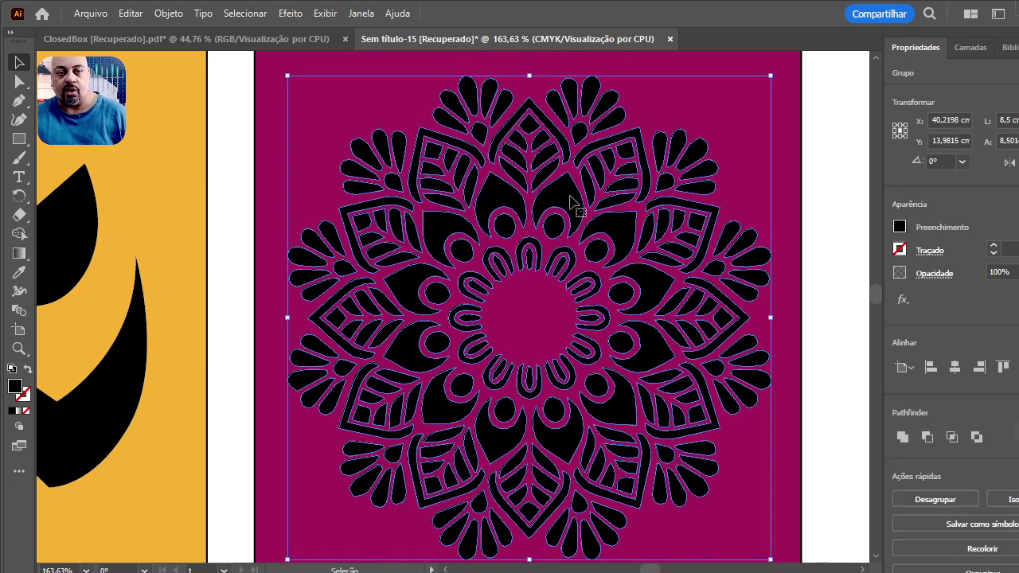
key("a")
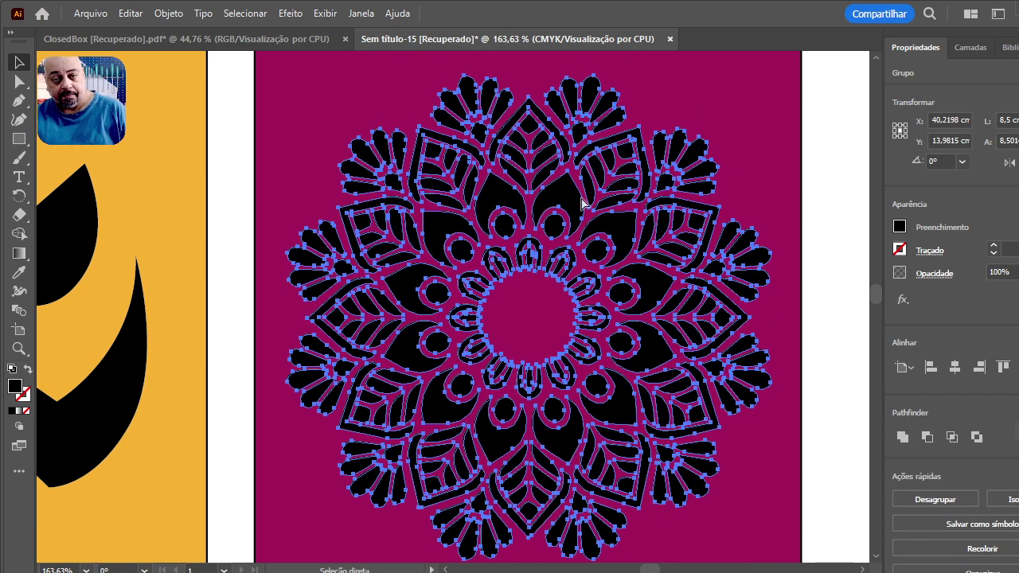
left_click(235, 37)
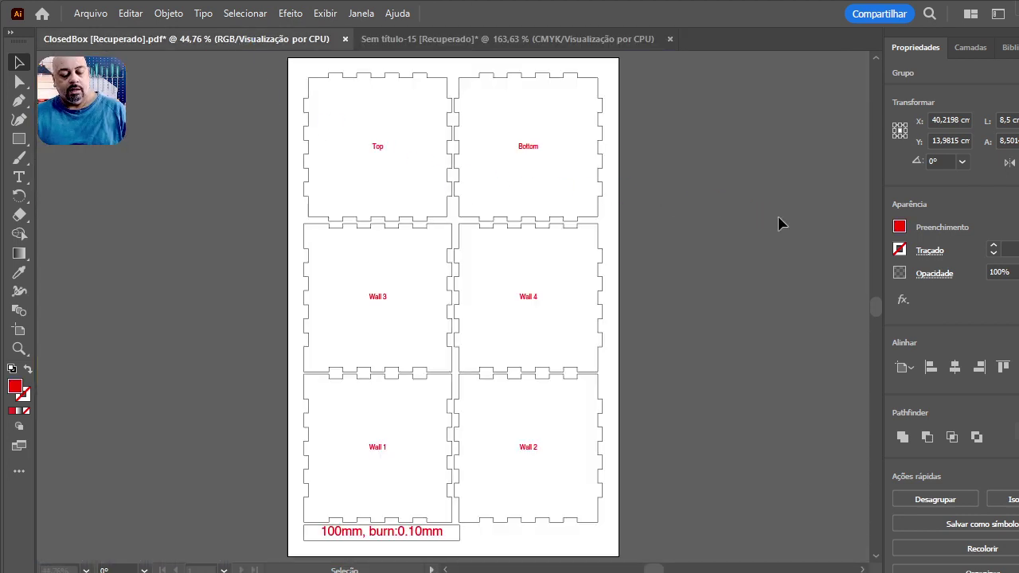
Step: Paste the mandala into the ClosedBox layout and park it just right of the artboard
key("ctrl+v")
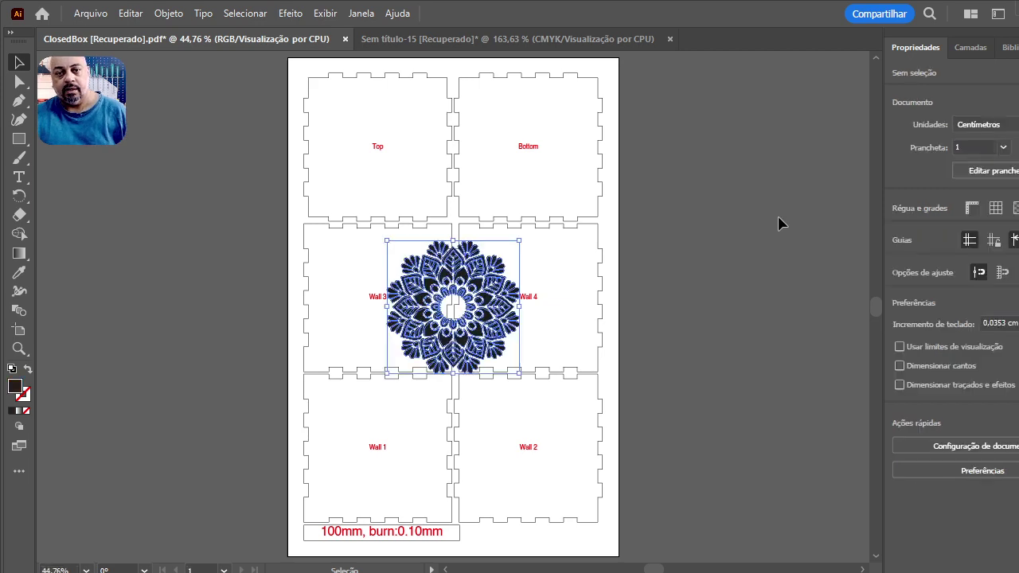
left_click_drag(470, 285, 738, 273)
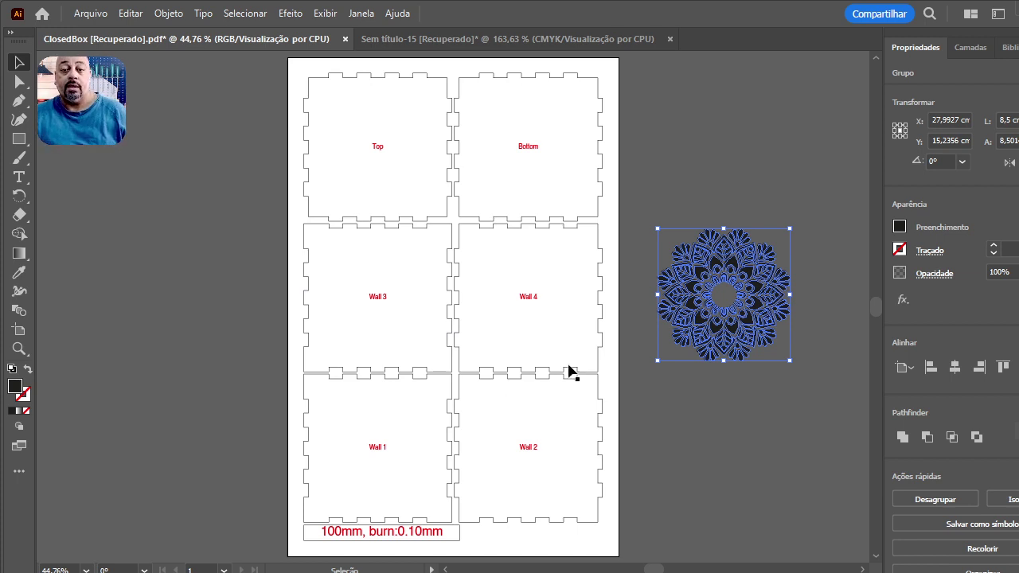
Step: Select the Wall 1, Wall 2, Wall 3 and Wall 4 text labels together and delete them
left_click(374, 298)
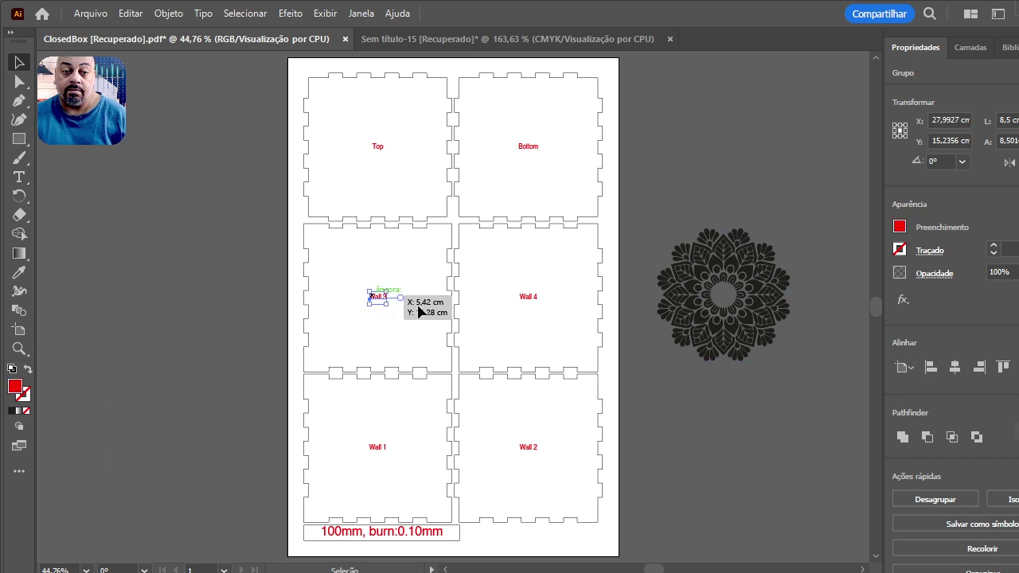
left_click(533, 305, "shift")
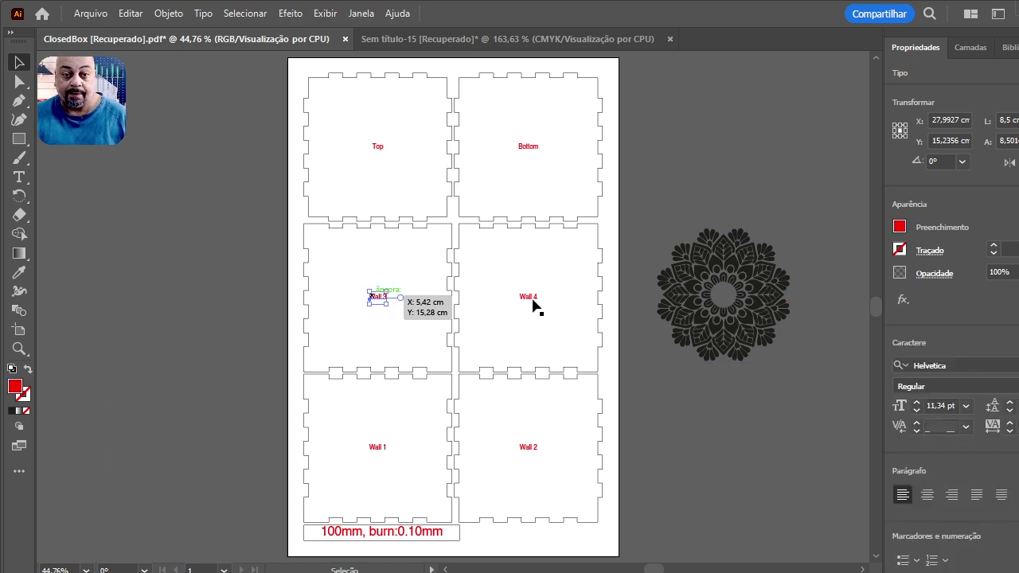
left_click(379, 450, "shift")
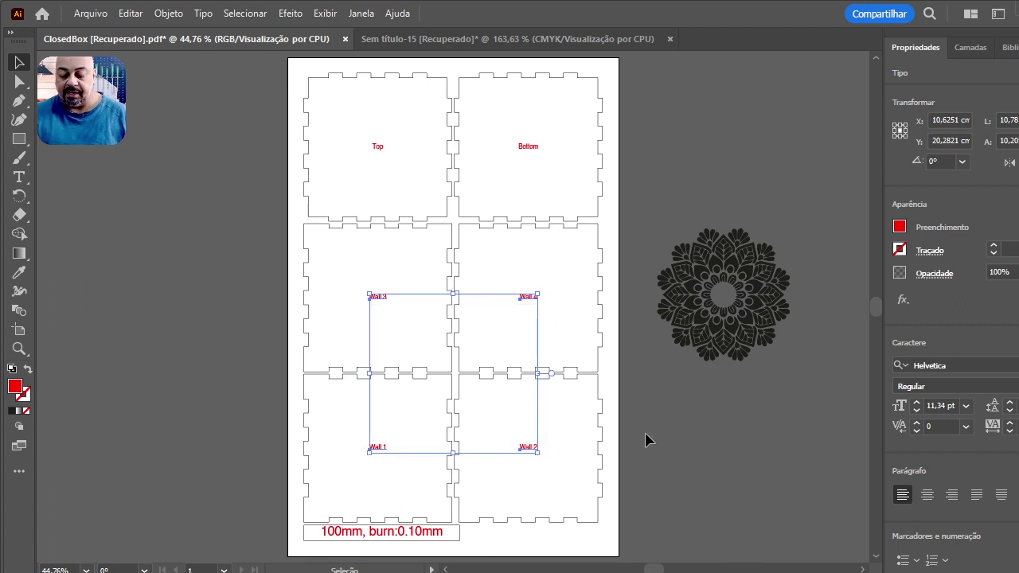
key("Delete")
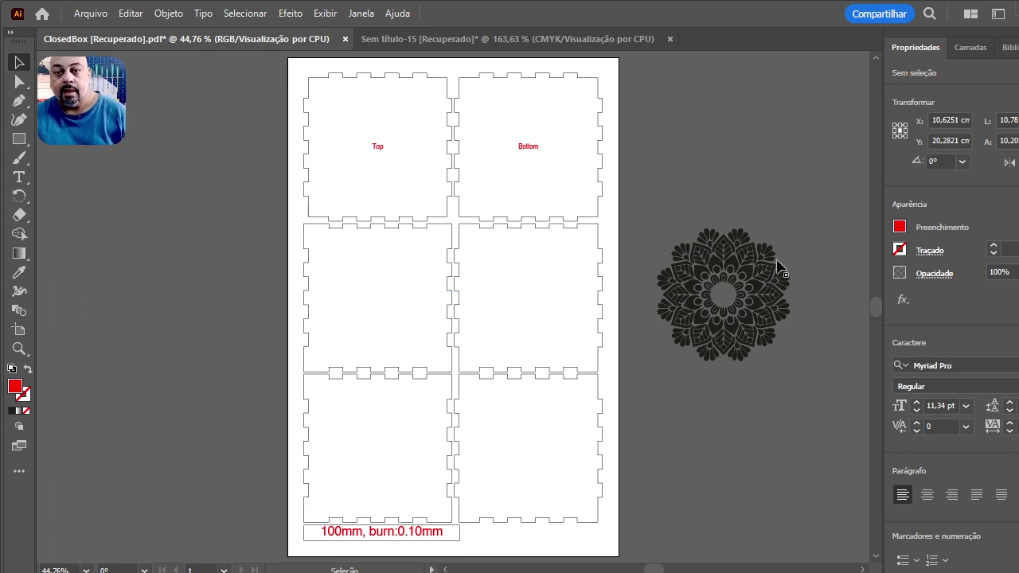
Step: Duplicate the mandala onto the Wall 4 panel, shrink it to fit, and centre it
left_click_drag(750, 279, 559, 282)
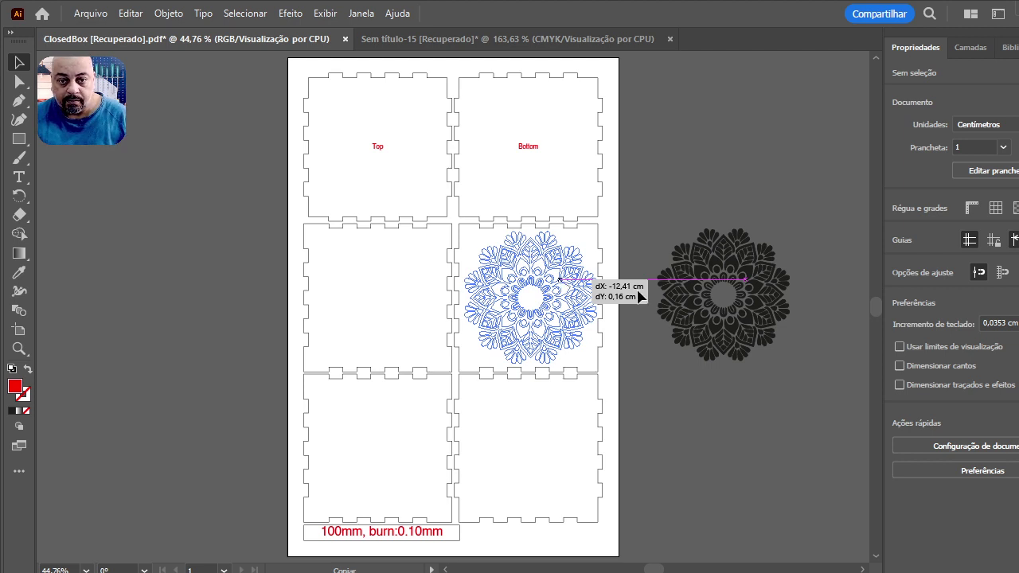
left_click_drag(560, 282, 560, 282)
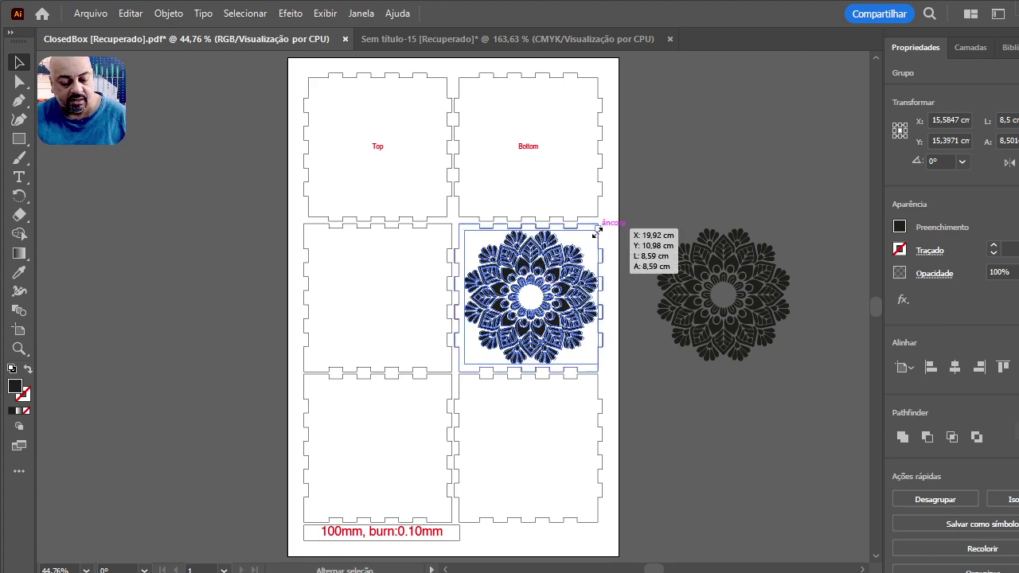
left_click_drag(598, 230, 584, 240)
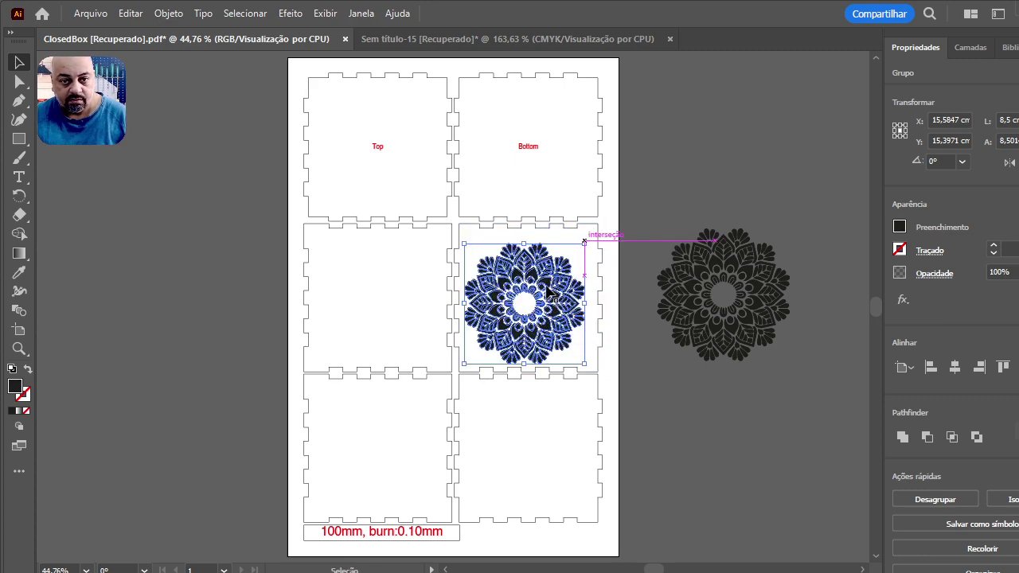
mouse_move(549, 288)
left_mouse_down()
mouse_move(555, 280)
mouse_move(401, 285)
mouse_move(412, 293)
left_mouse_up()
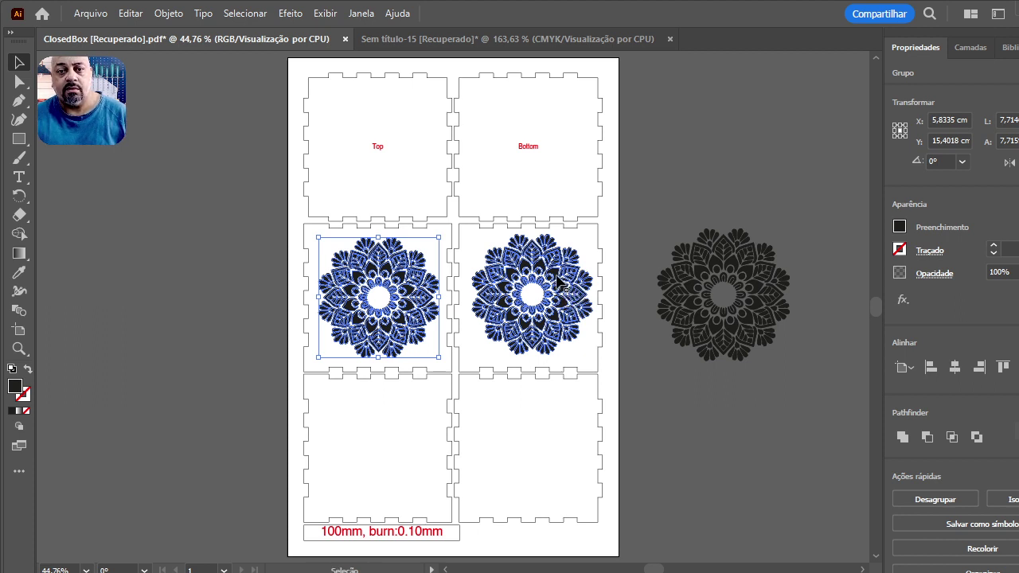
Step: Top-align the two mandalas, copy the pair onto the lower wall panels, and select the spare
left_click(551, 285, "shift")
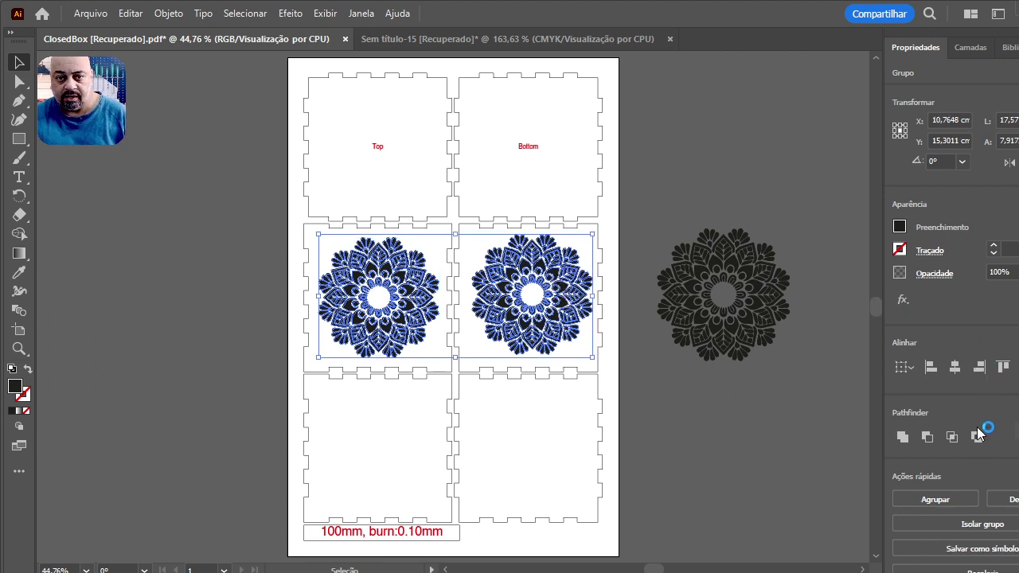
left_click(1005, 365)
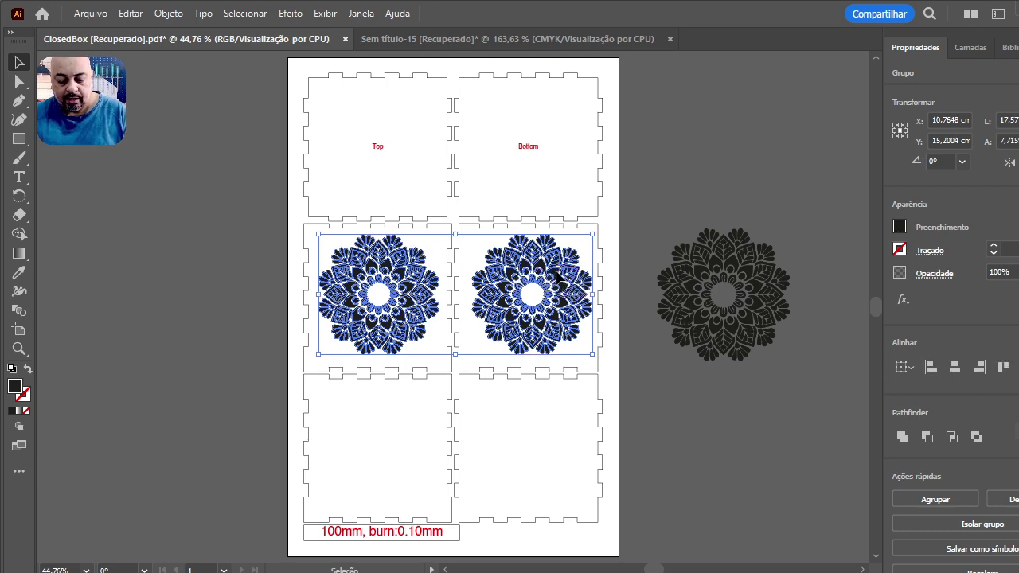
left_click_drag(557, 274, 557, 429)
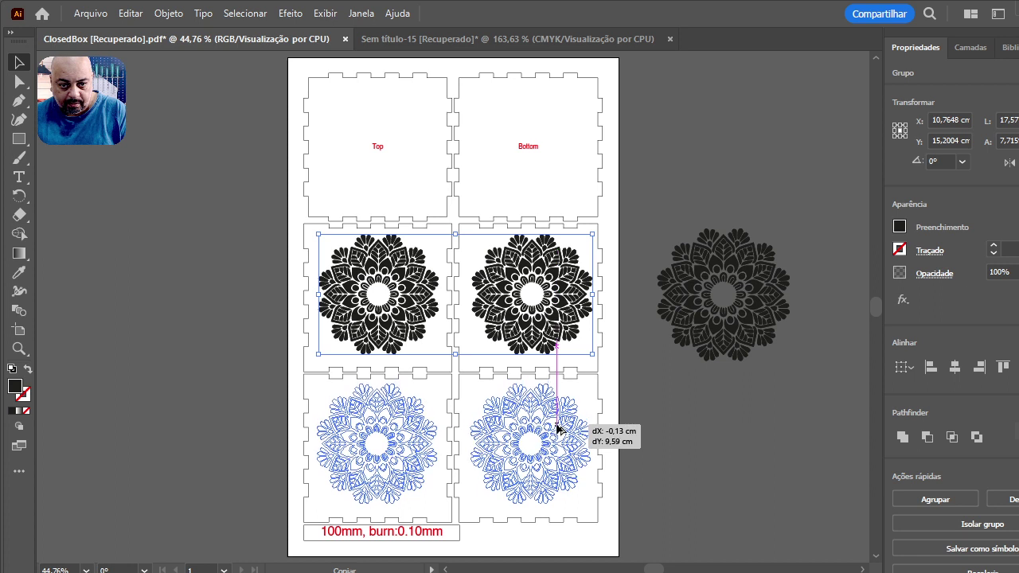
left_click_drag(557, 429, 557, 432)
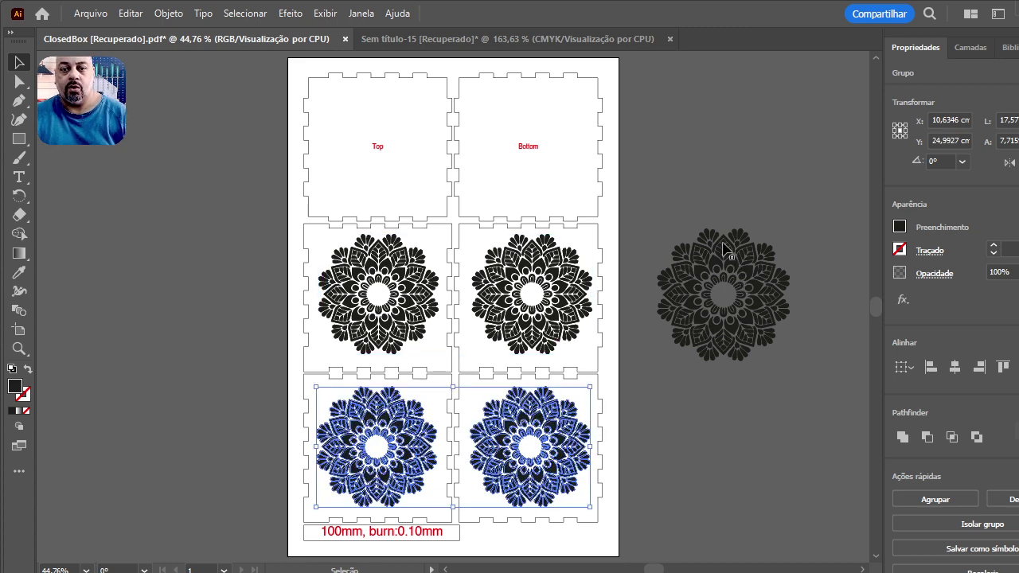
left_click_drag(686, 200, 803, 377)
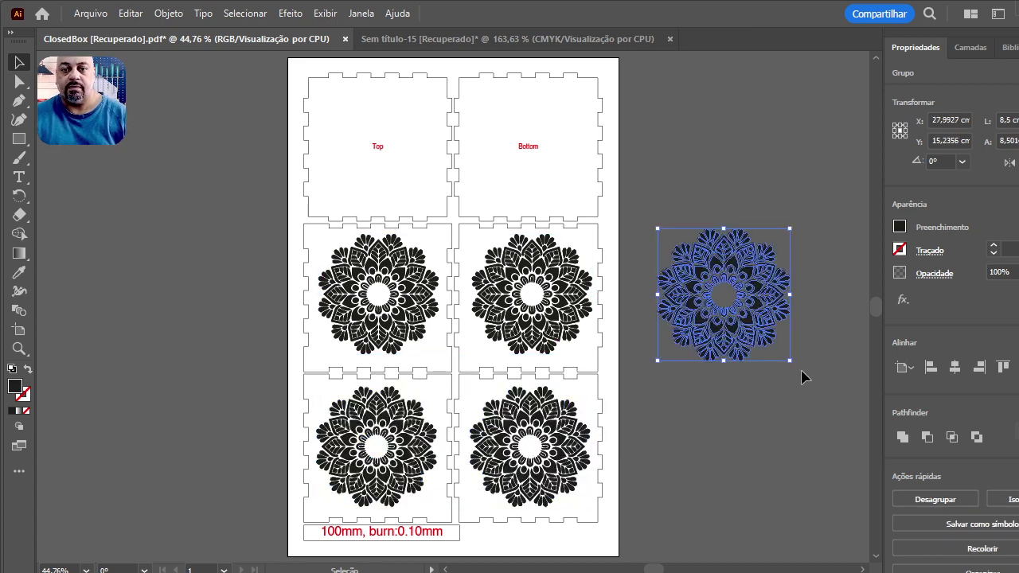
Step: Delete the spare mandala and the Top label on the upper-left panel
key("Delete")
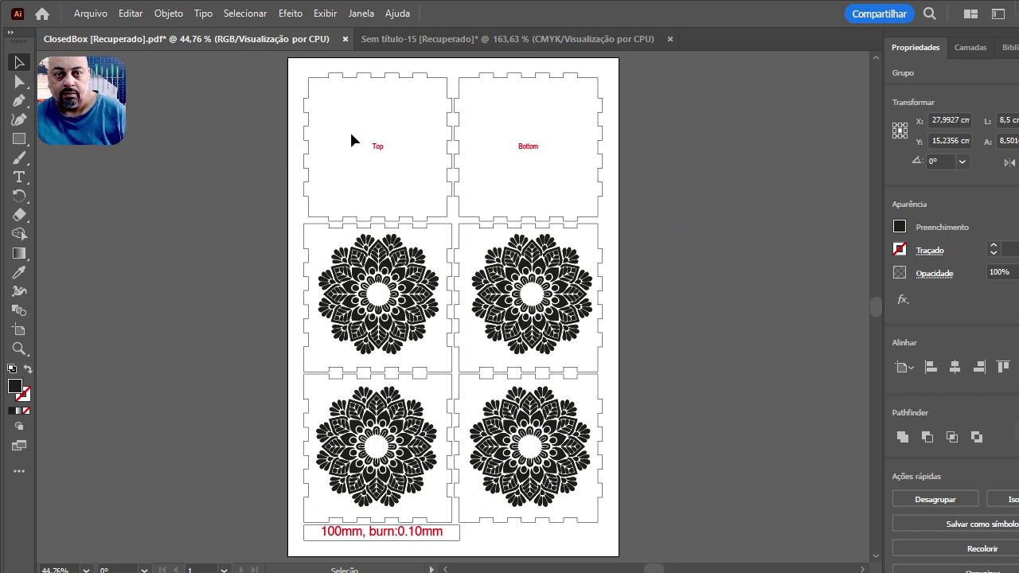
left_click_drag(351, 133, 416, 183)
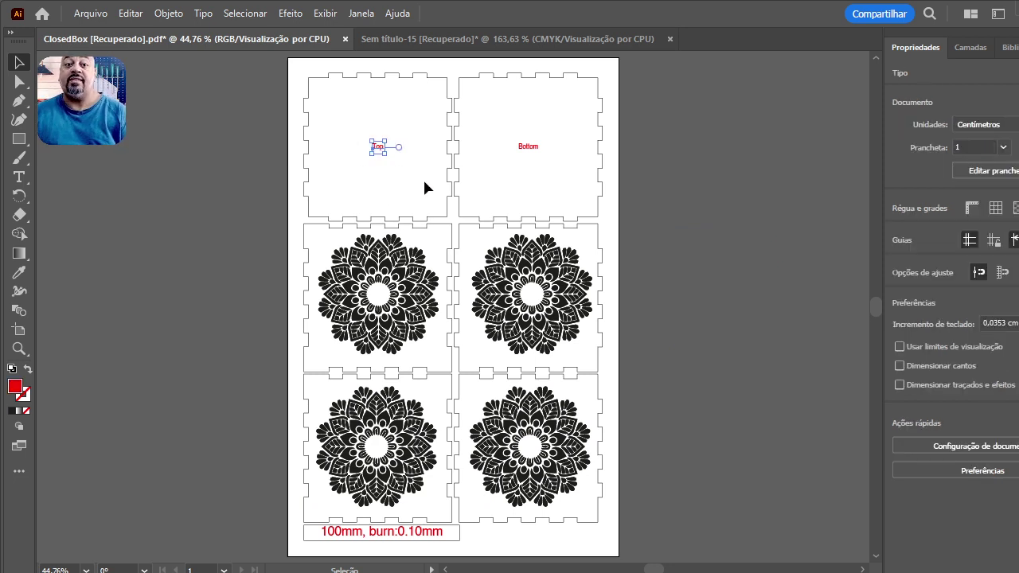
key("Delete")
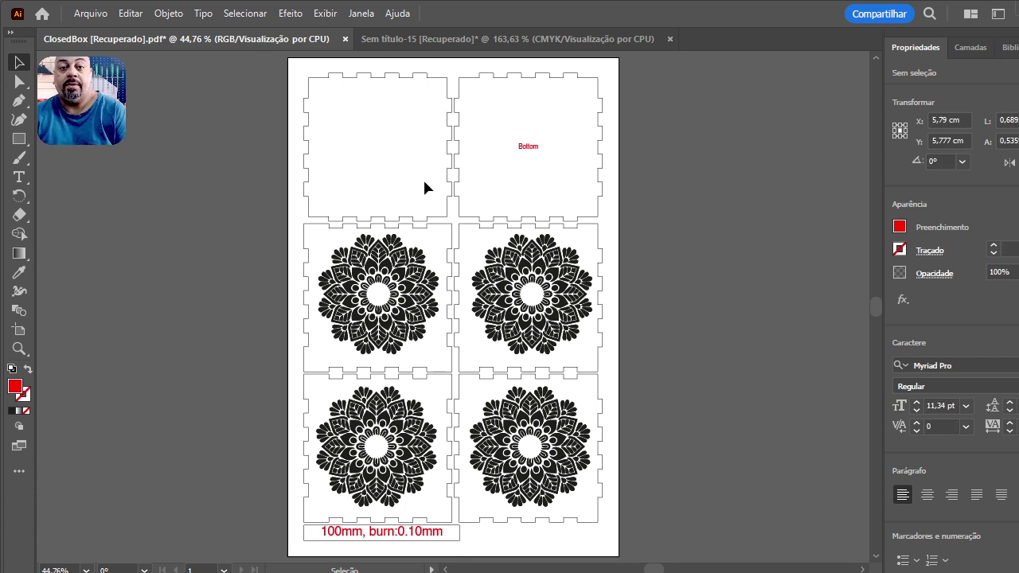
left_click(532, 151)
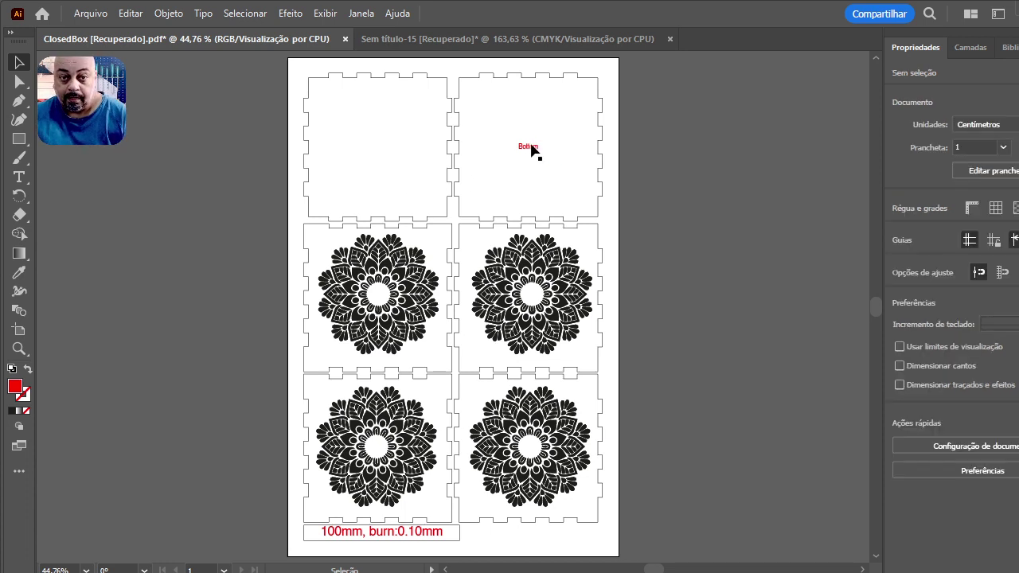
Step: Zoom in on the Bottom panel and delete its Bottom label
left_click(19, 350)
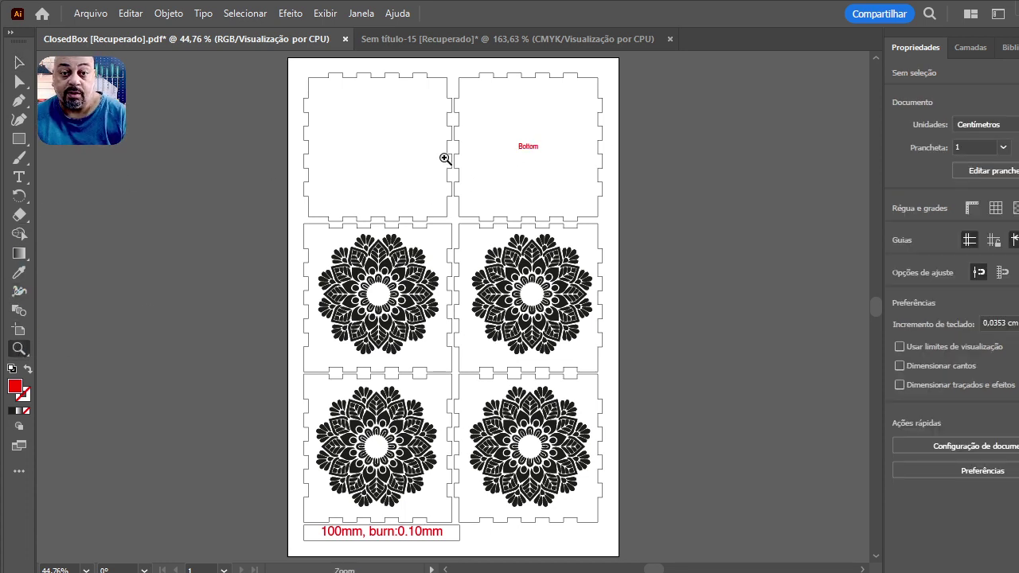
left_click(560, 173)
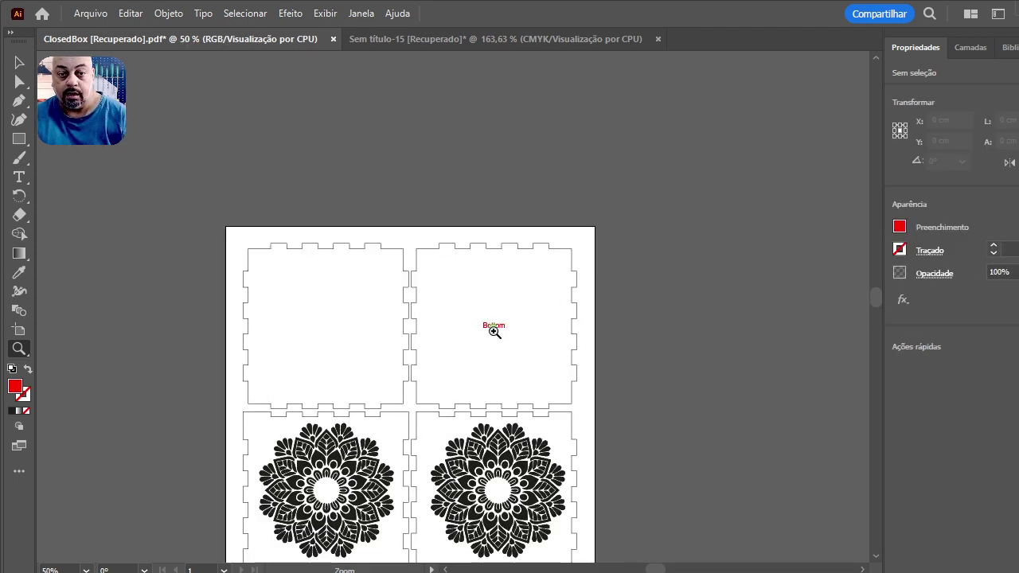
key("ctrl")
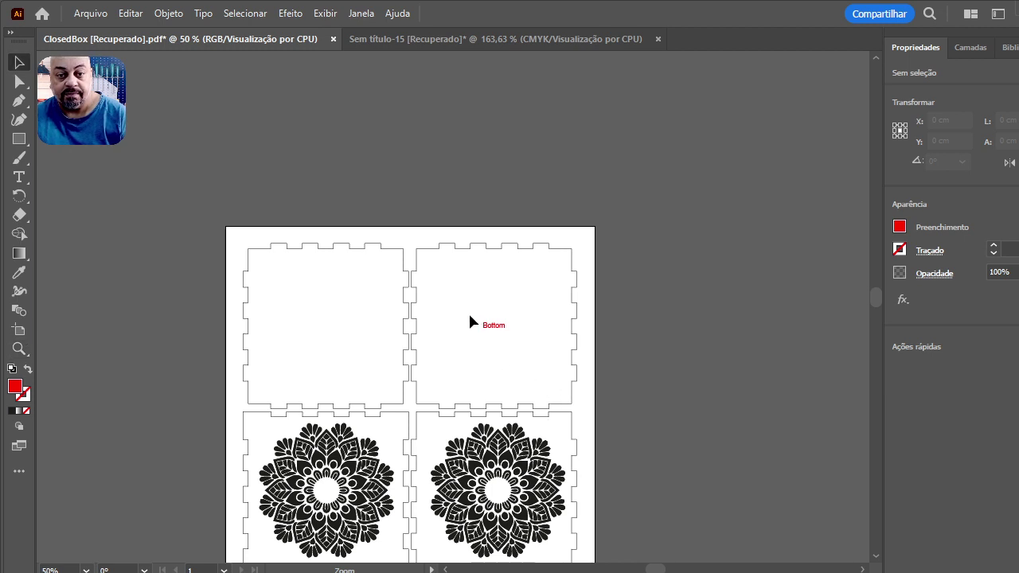
key("v")
left_click(488, 327)
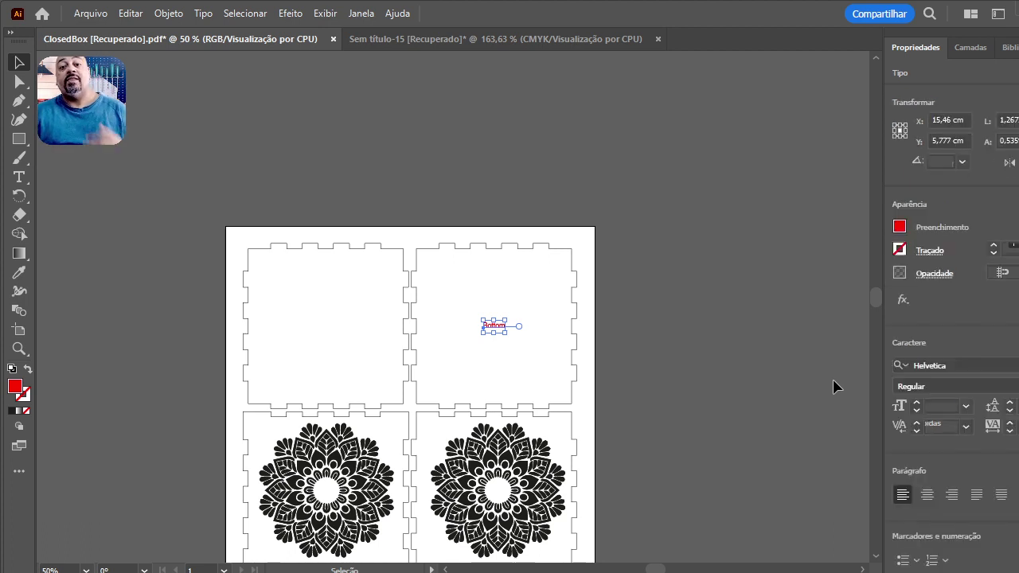
key("Delete")
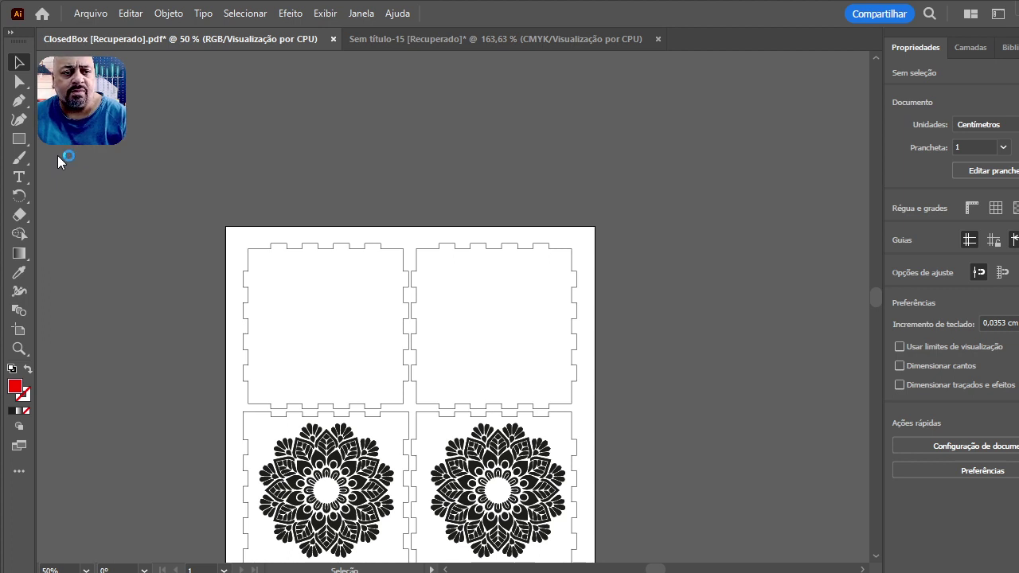
Step: Draw a small circle on the Bottom panel and set its width to 0,3 cm
key("l")
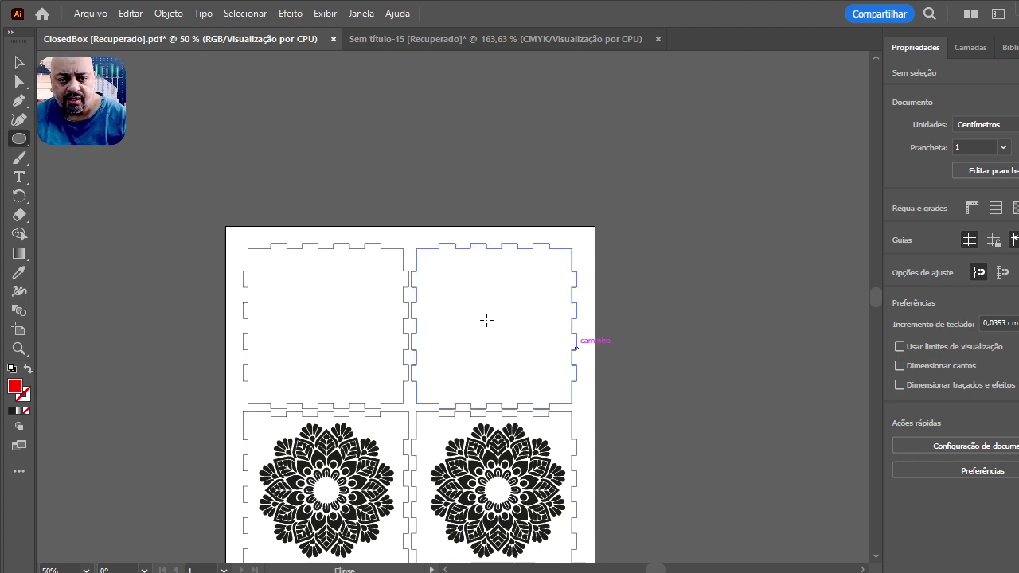
left_click_drag(476, 316, 486, 325)
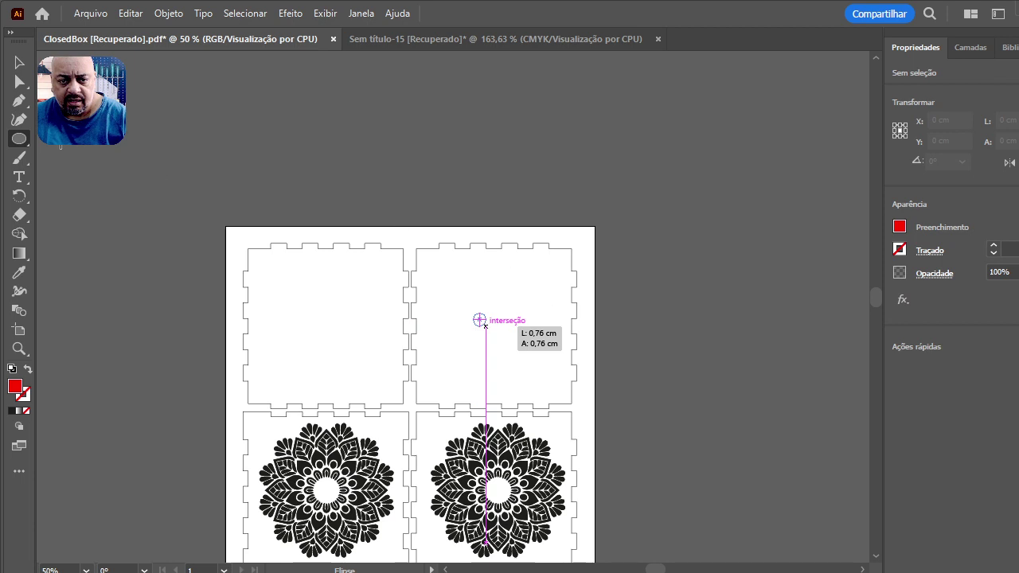
left_click(19, 62)
key("v")
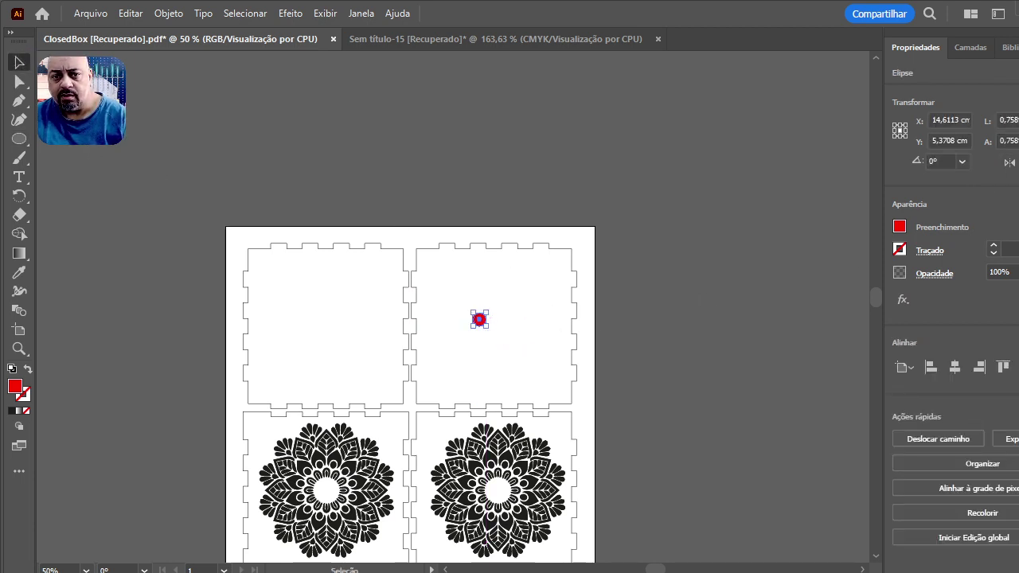
left_click(1008, 120)
type("0")
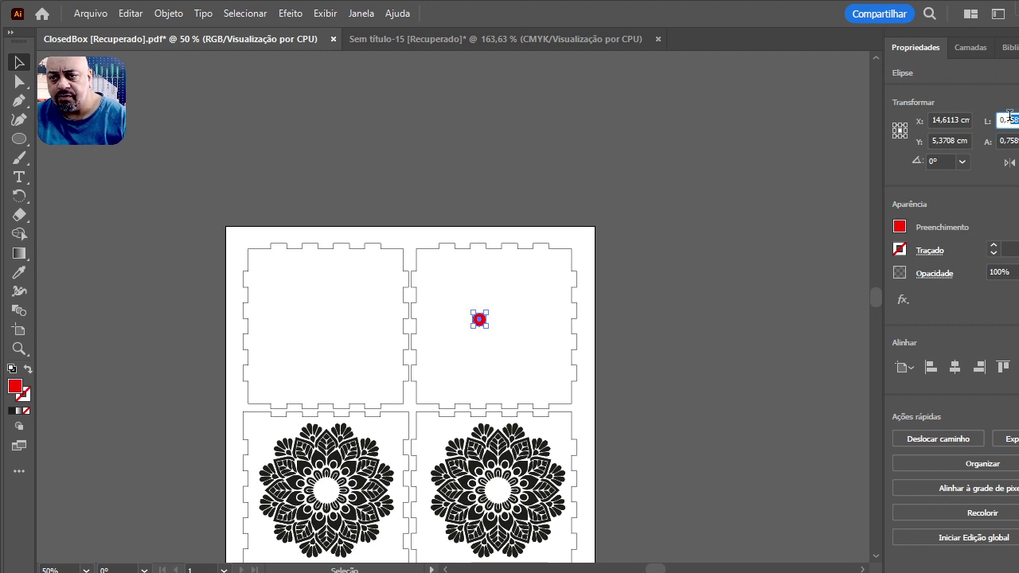
type(",3cm")
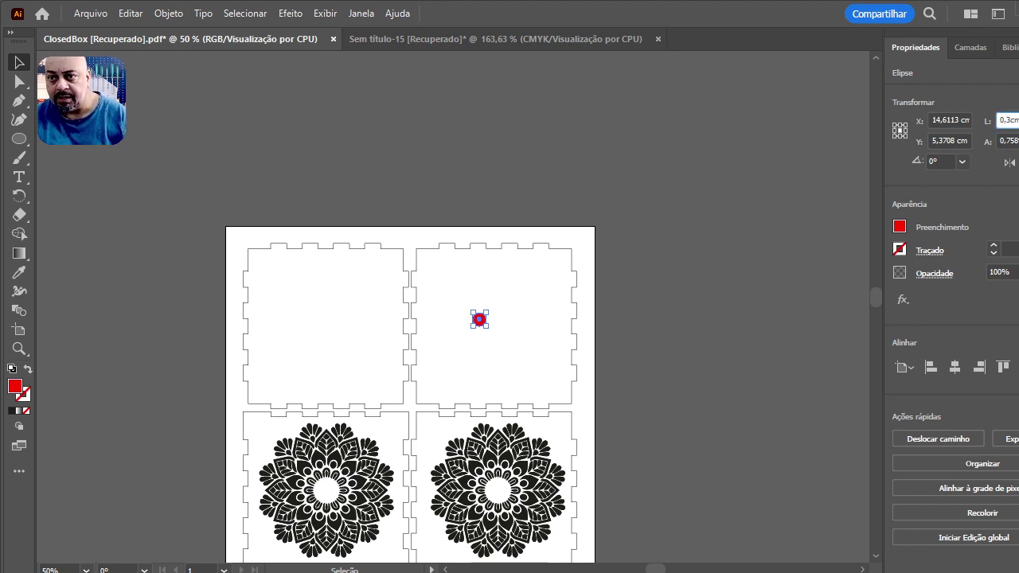
key("Return")
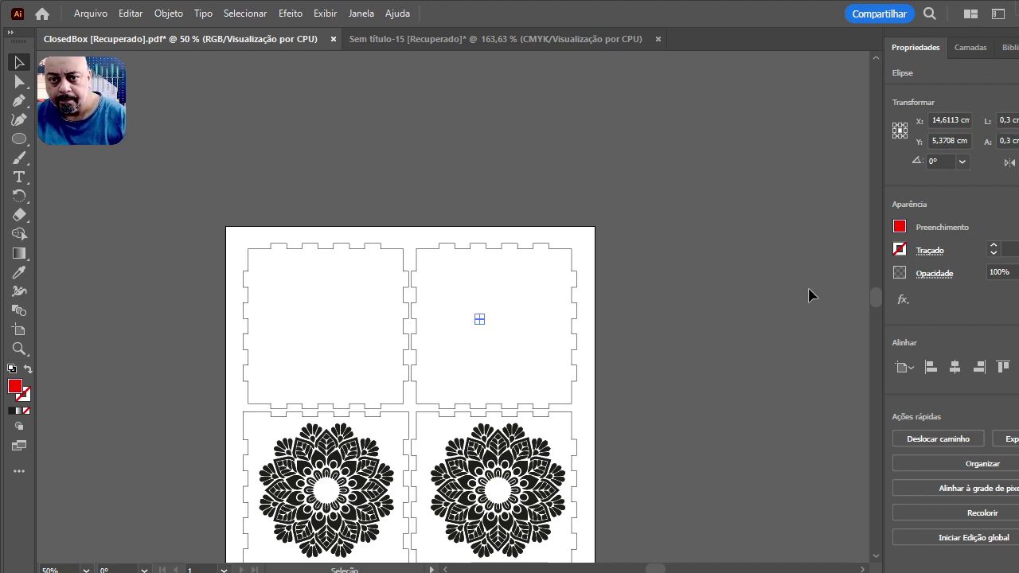
Step: Zoom in, nudge the circle two steps right, then fit the whole page back in view
left_click(15, 354)
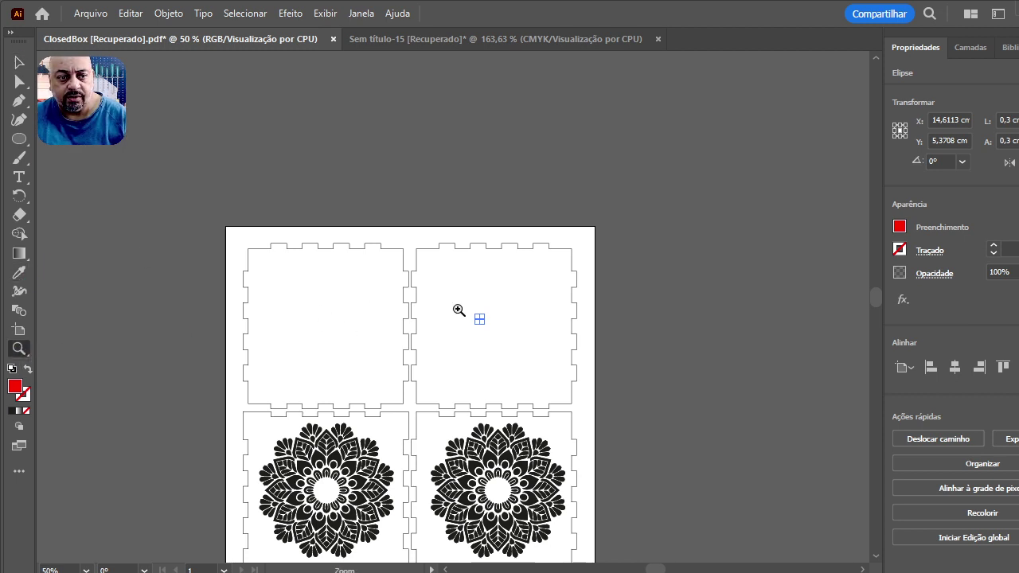
left_click_drag(451, 299, 550, 365)
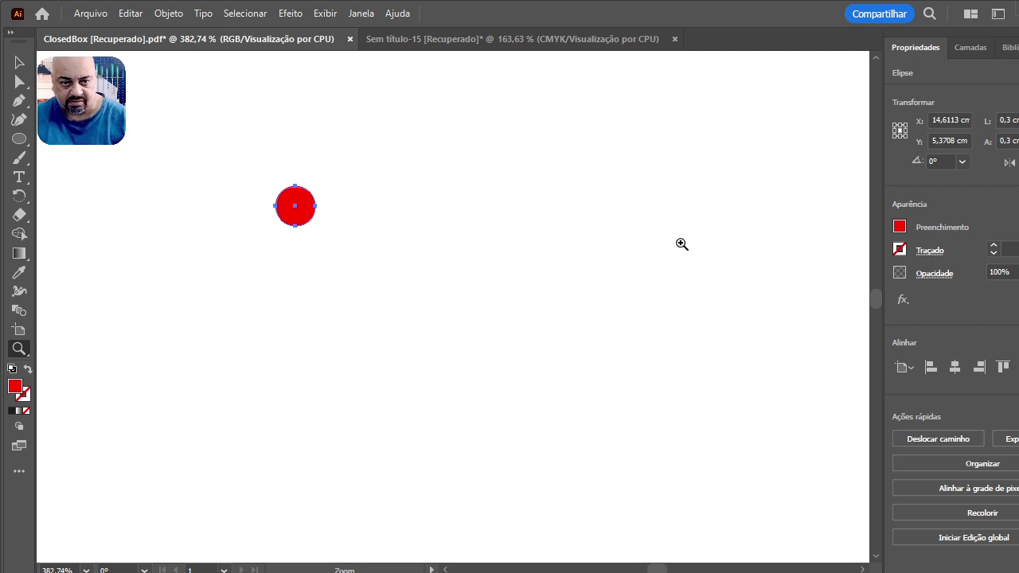
key("Right")
key("Right")
key("Right")
key("Right")
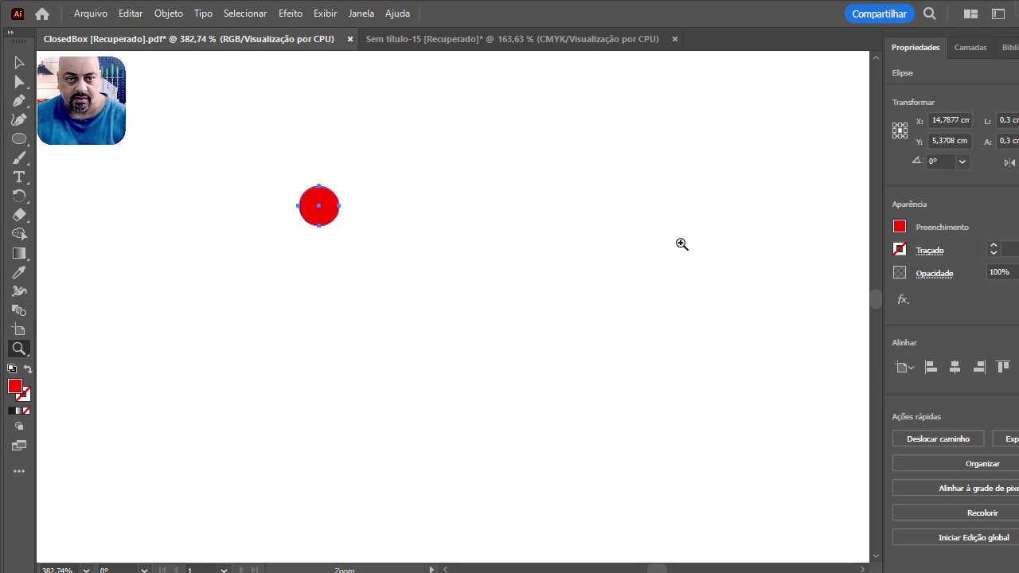
key("Right")
key("Right")
key("Right")
key("Right")
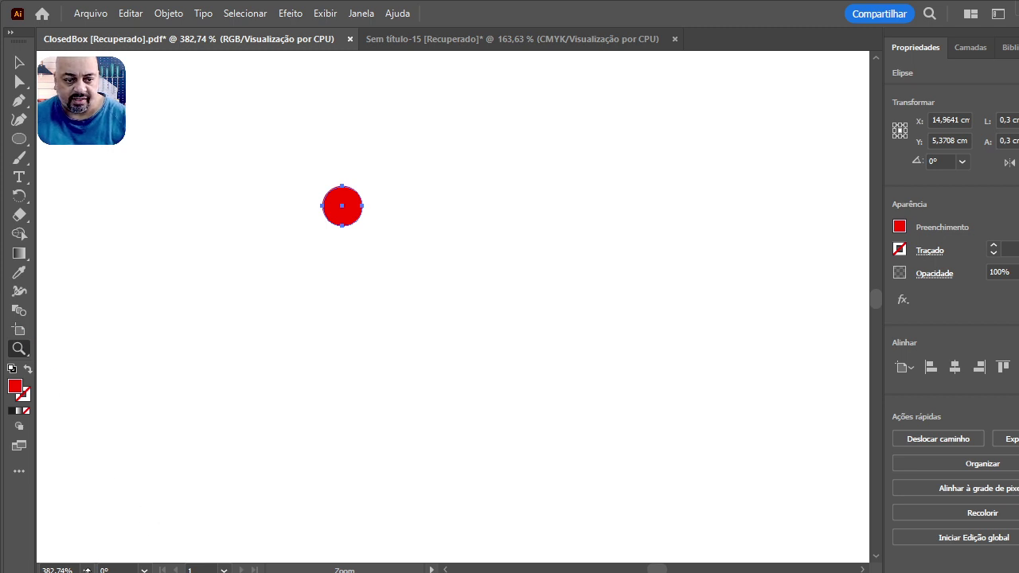
left_click(57, 570)
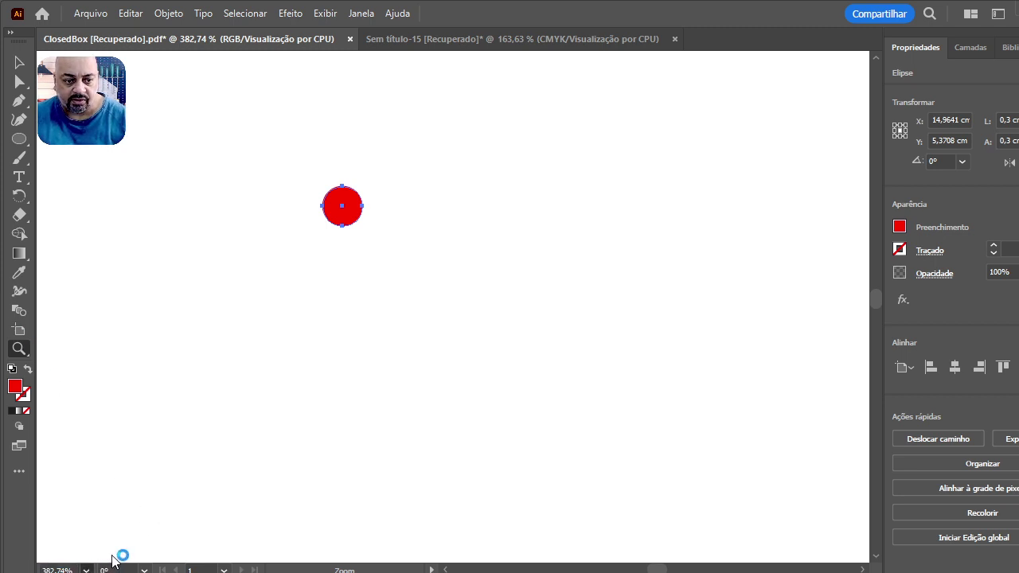
key("ctrl+0")
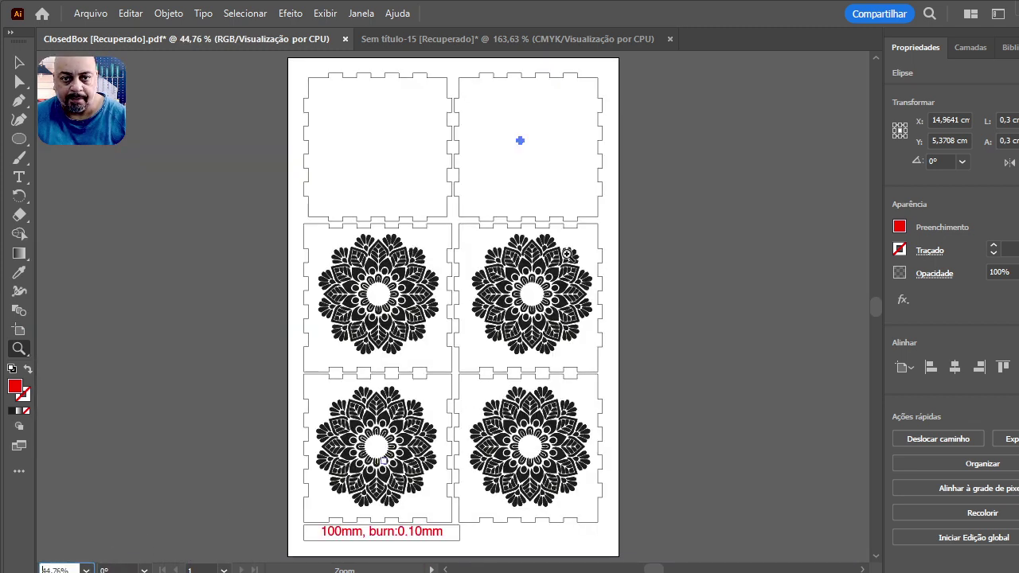
Step: Move the hole circle toward the Bottom panel's centre and delete the '100mm, burn:0.10mm' caption
left_click(19, 64)
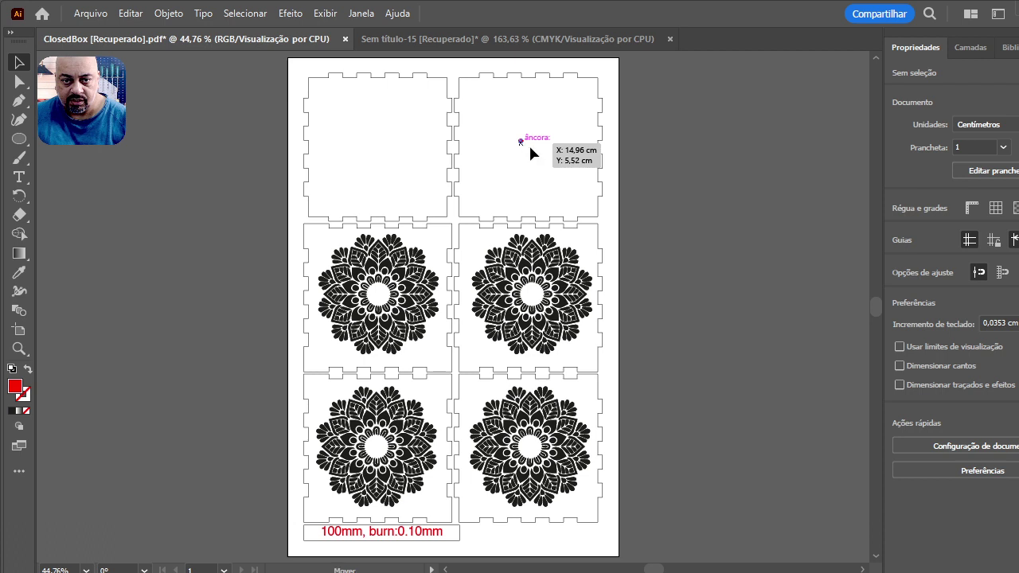
left_click_drag(520, 141, 555, 165)
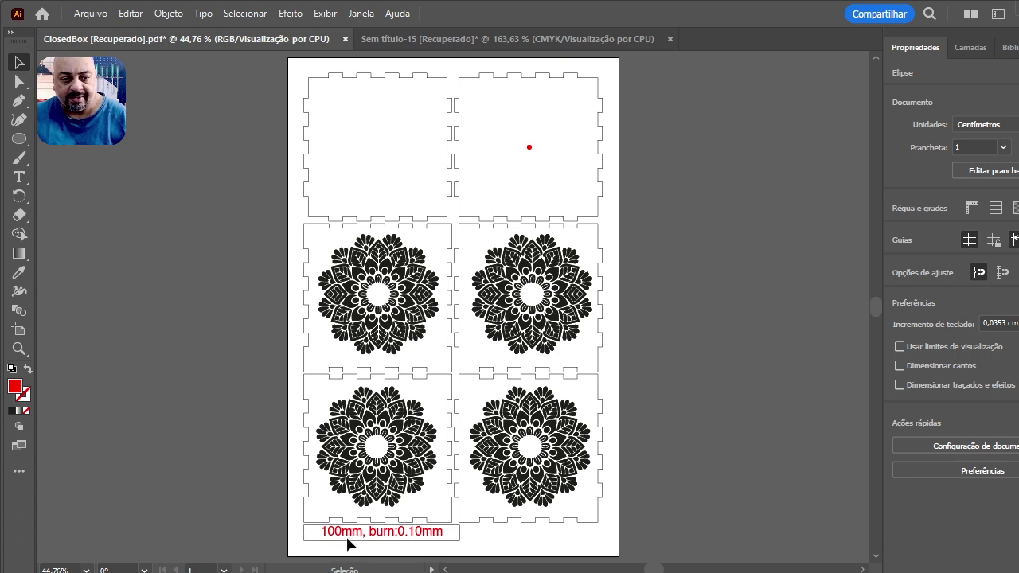
left_click_drag(289, 527, 469, 542)
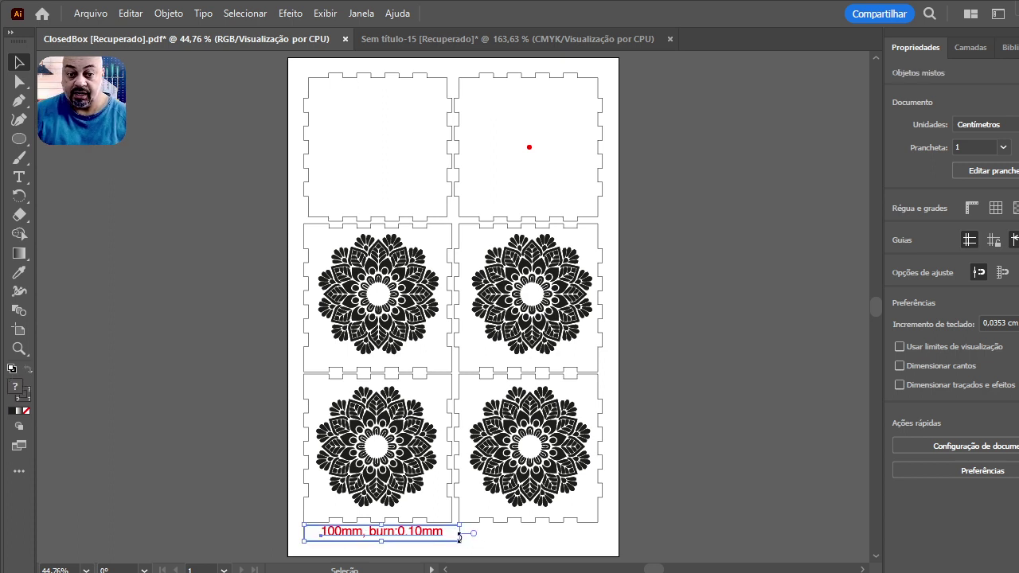
key("Delete")
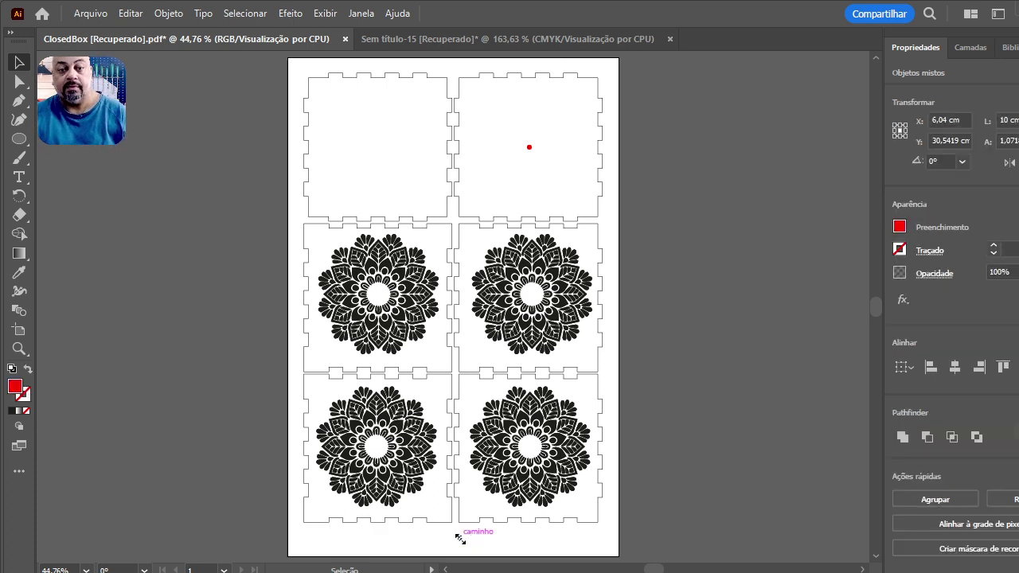